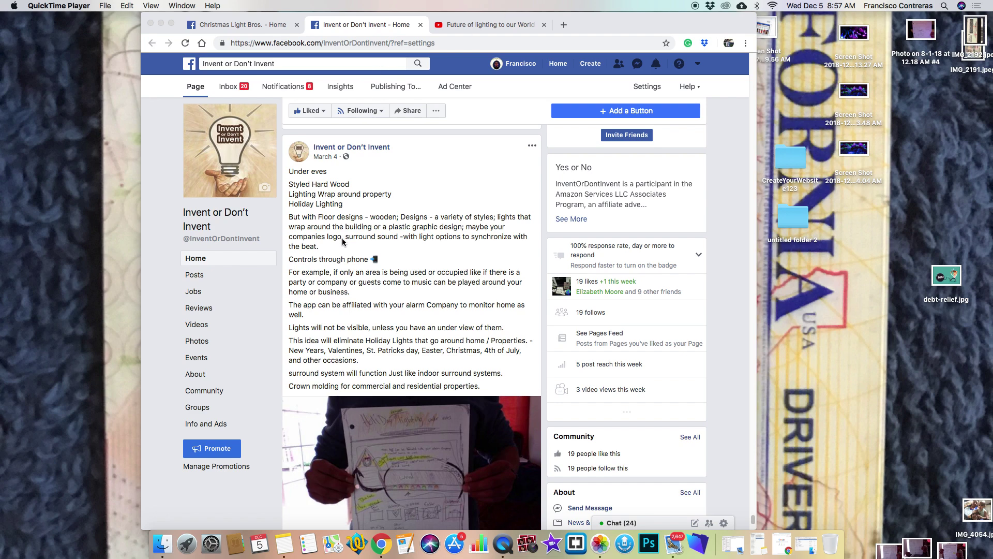
pyautogui.scroll(-4, 419, 326)
pyautogui.scroll(-2, 396, 321)
# Open the hand-drawn holiday lighting app sketch from the Invent or Don't Invent post.
pyautogui.click(397, 322)
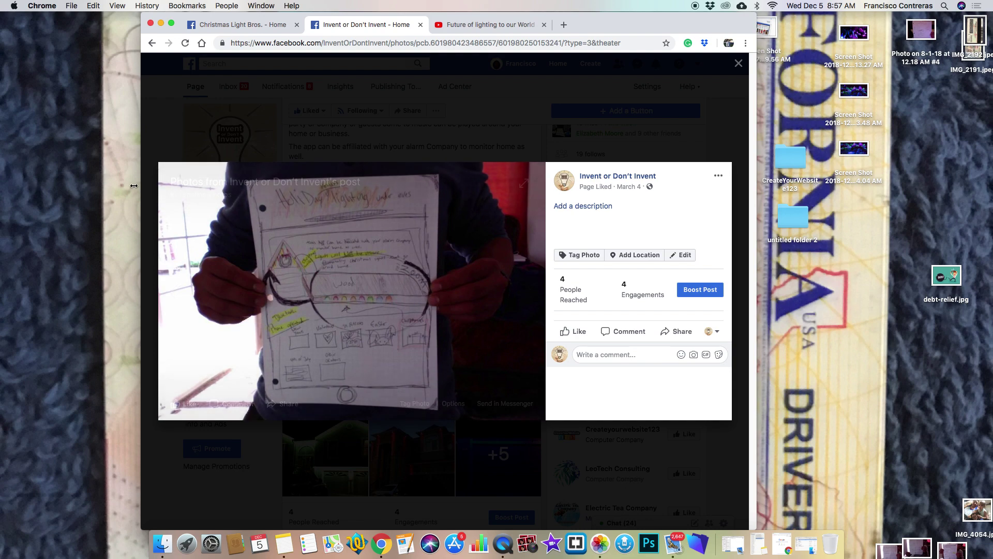
# Save the sketch as a JPG on the desktop and view it enlarged in Quick Look.
pyautogui.moveTo(349, 292)
pyautogui.moveTo(112, 221); pyautogui.dragTo(69, 220)
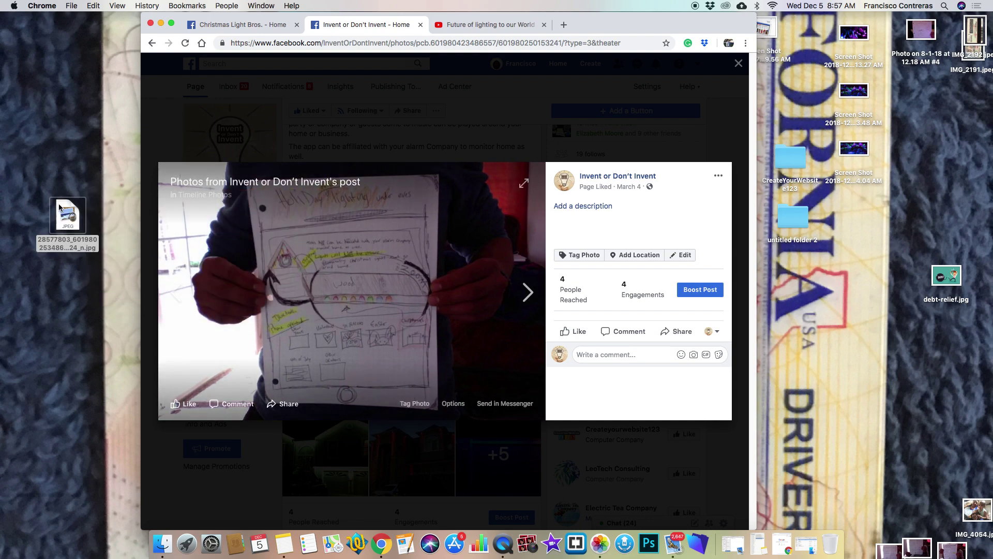
pyautogui.click(67, 220)
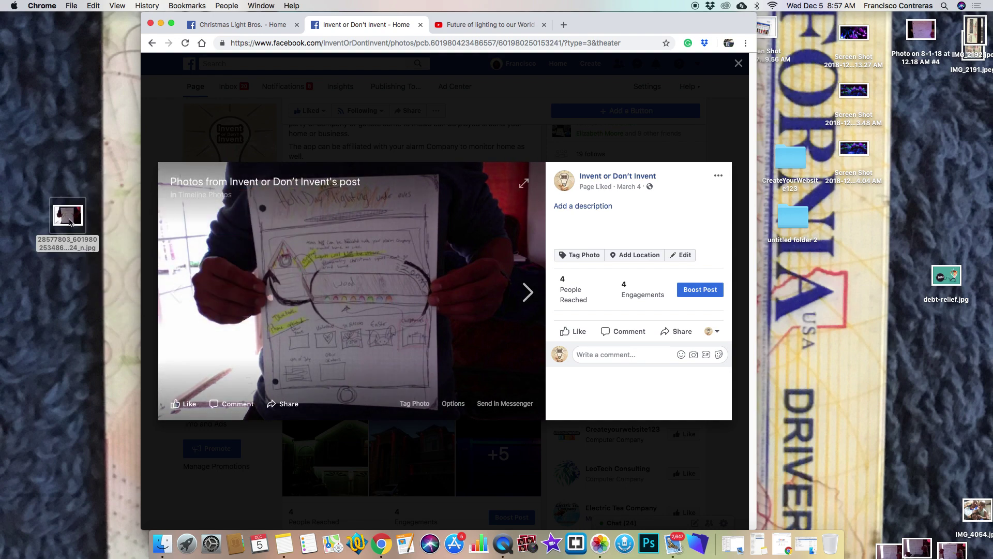
pyautogui.press('space')
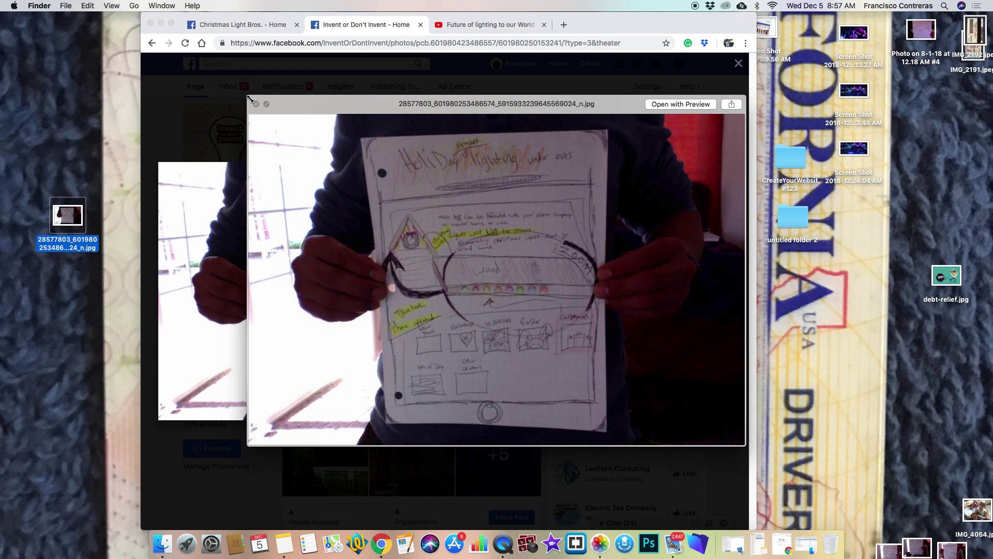
pyautogui.moveTo(251, 99); pyautogui.dragTo(176, 70)
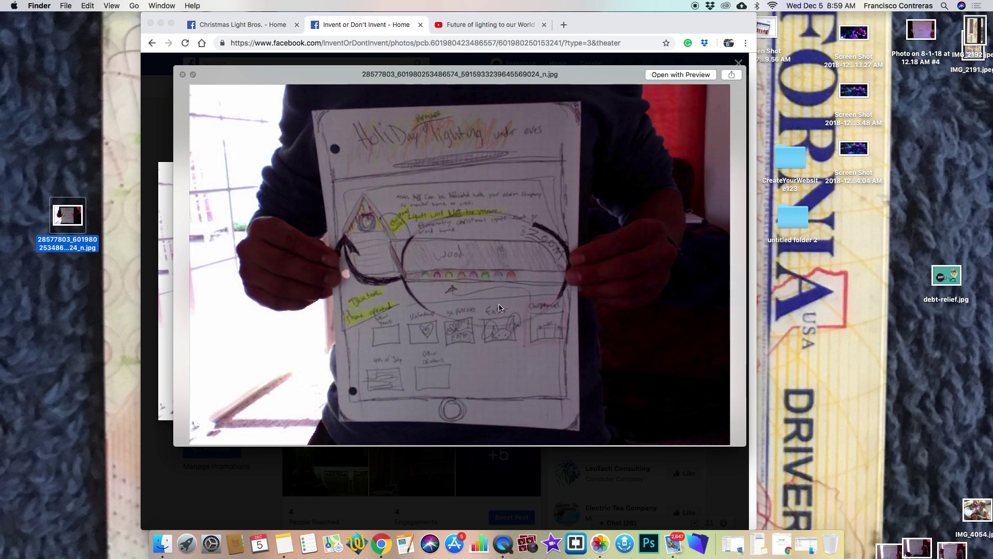
# Close Quick Look, view the green-lit house, return to the sketch, then go to YouTube.
pyautogui.click(183, 76)
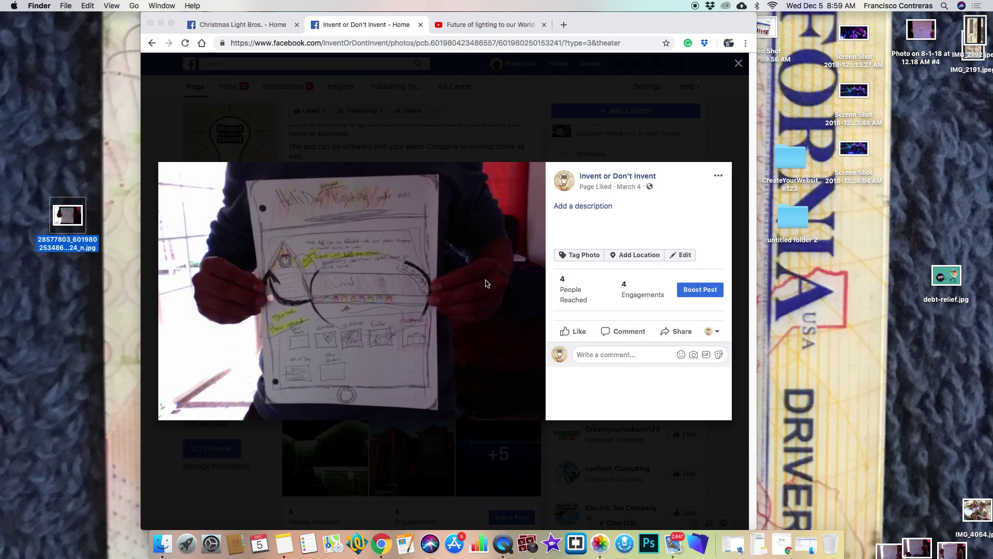
pyautogui.click(527, 293)
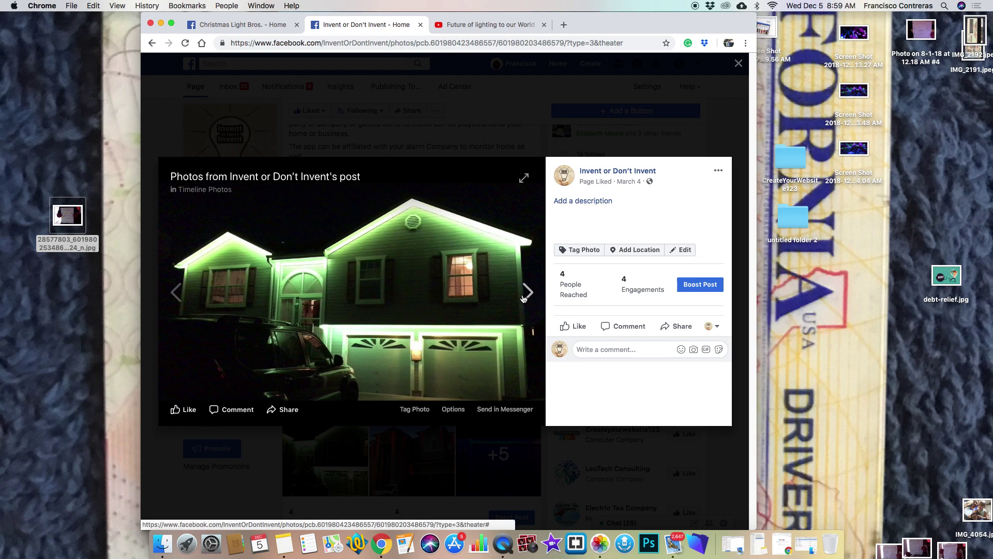
pyautogui.click(190, 299)
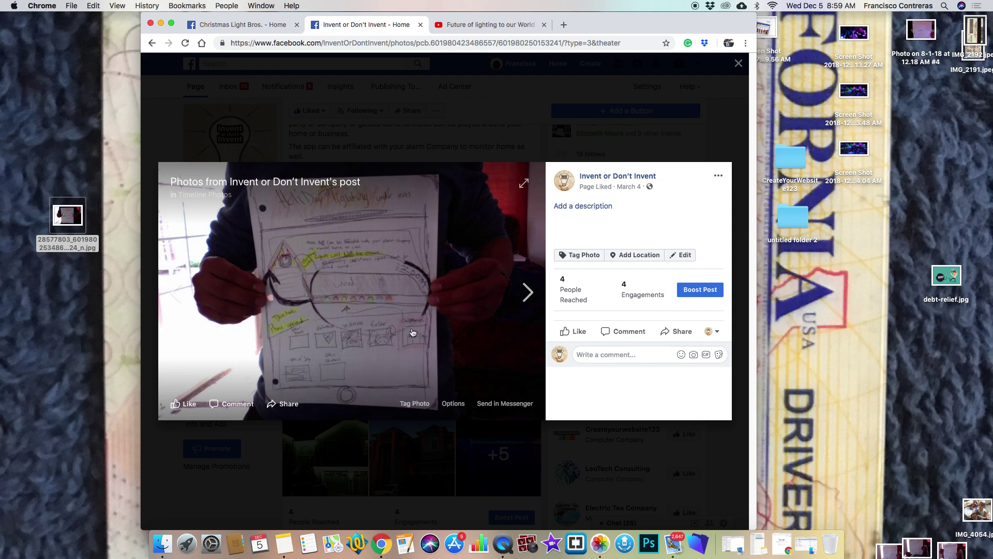
pyautogui.click(473, 25)
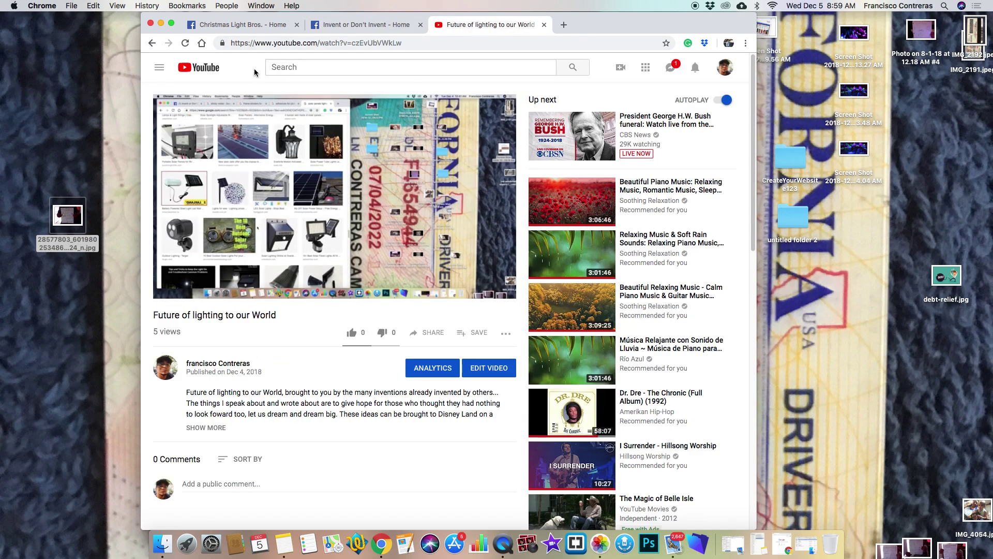
# Select the lighting video's full web address, then go back to the Facebook sketch photo.
pyautogui.click(287, 43)
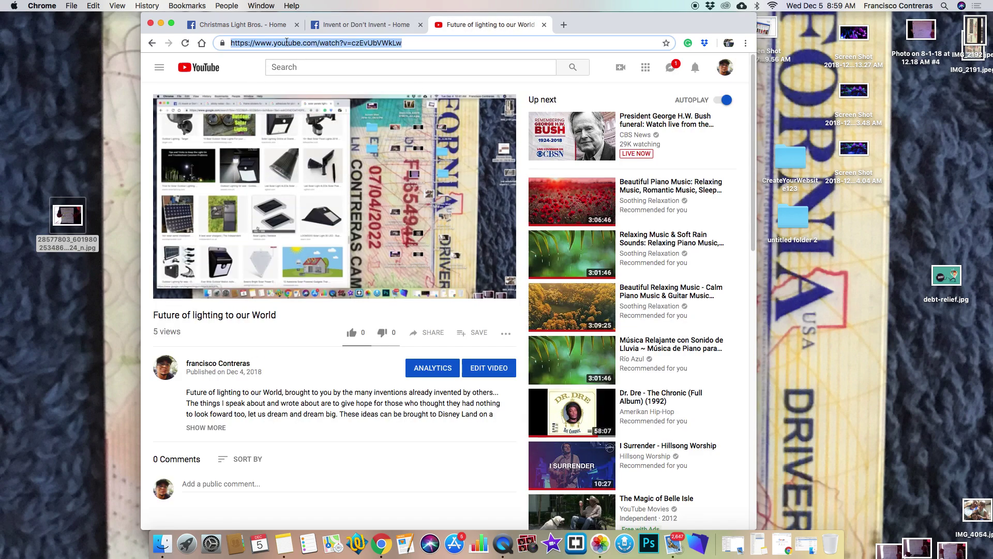
pyautogui.click(338, 43)
pyautogui.moveTo(401, 43); pyautogui.dragTo(233, 43)
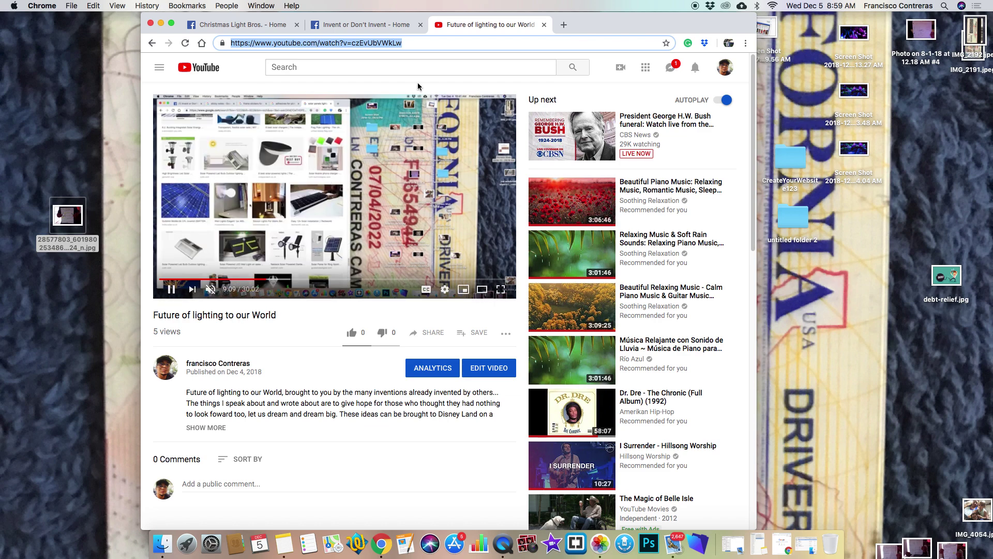
pyautogui.click(393, 24)
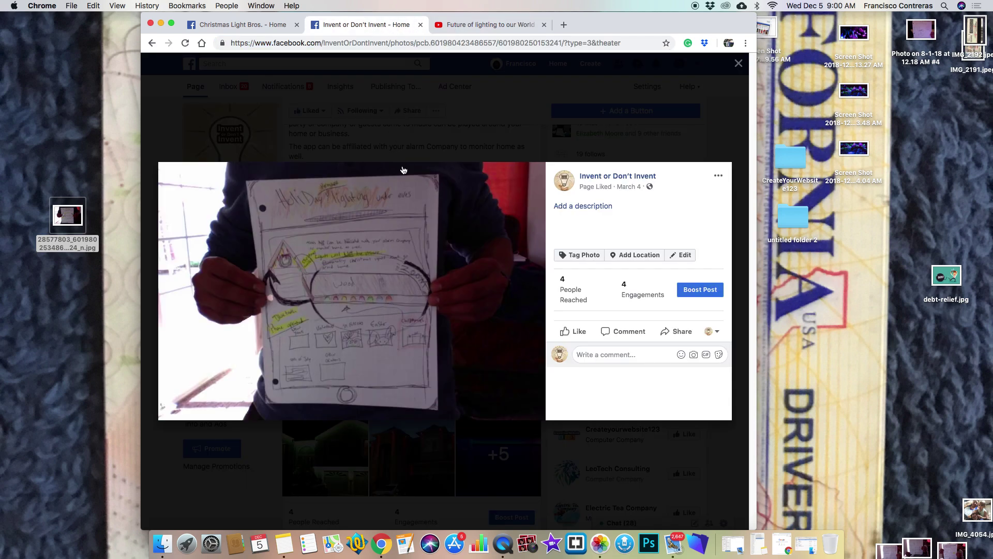
pyautogui.moveTo(352, 291)
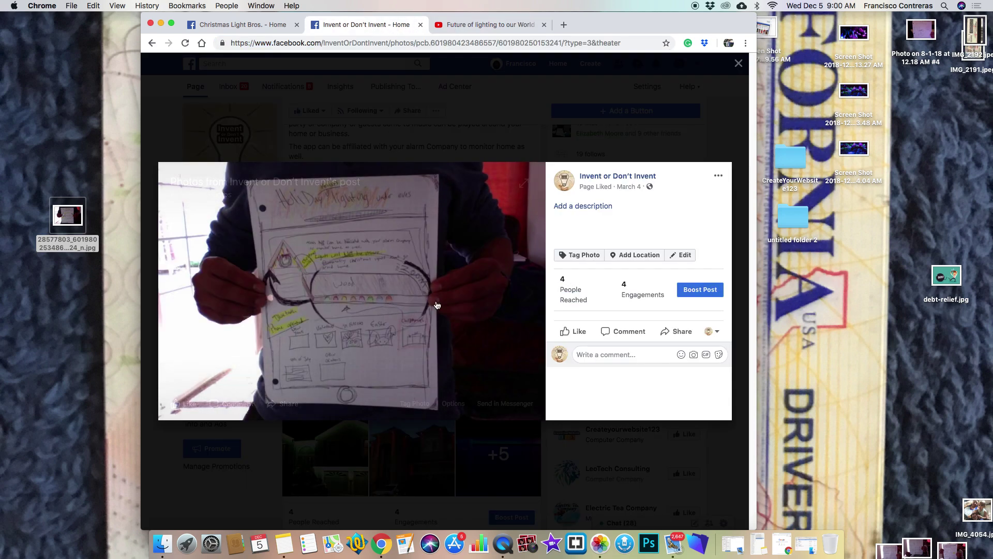
# Advance to the green-lit and red-lit house photos, then return to the lighting video.
pyautogui.click(527, 291)
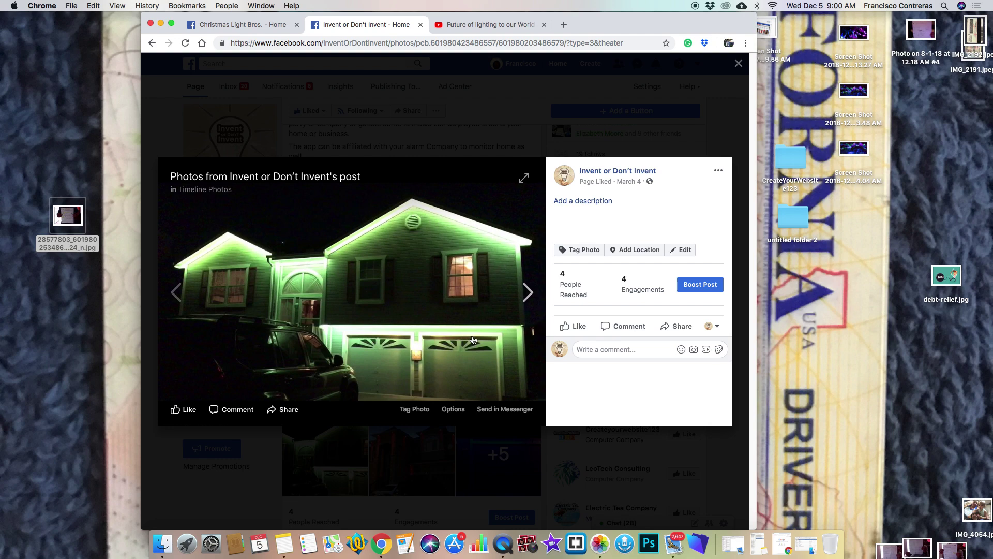
pyautogui.click(529, 292)
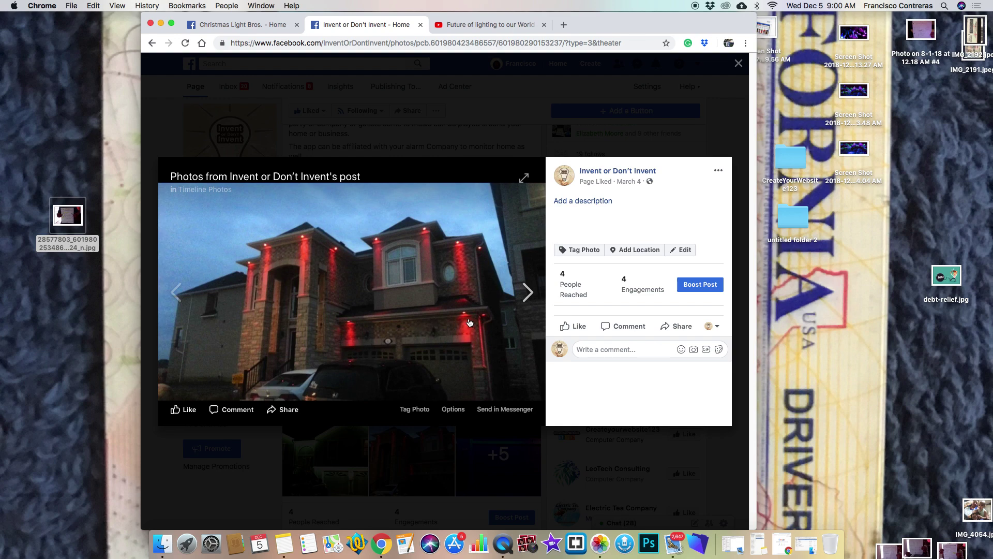
pyautogui.click(481, 24)
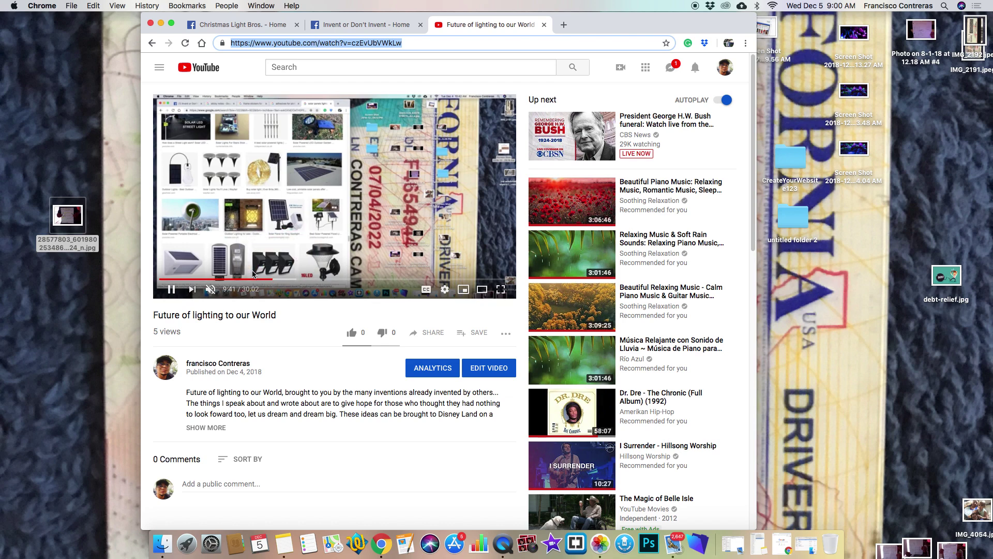
# Pause the YouTube lighting video and go back to Facebook's red-lit house photo.
pyautogui.click(171, 290)
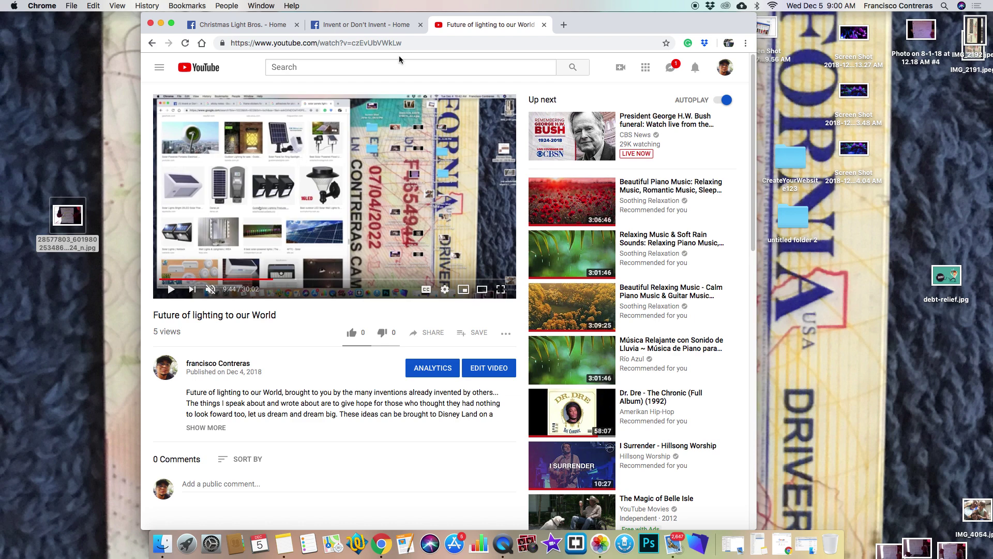
pyautogui.click(373, 24)
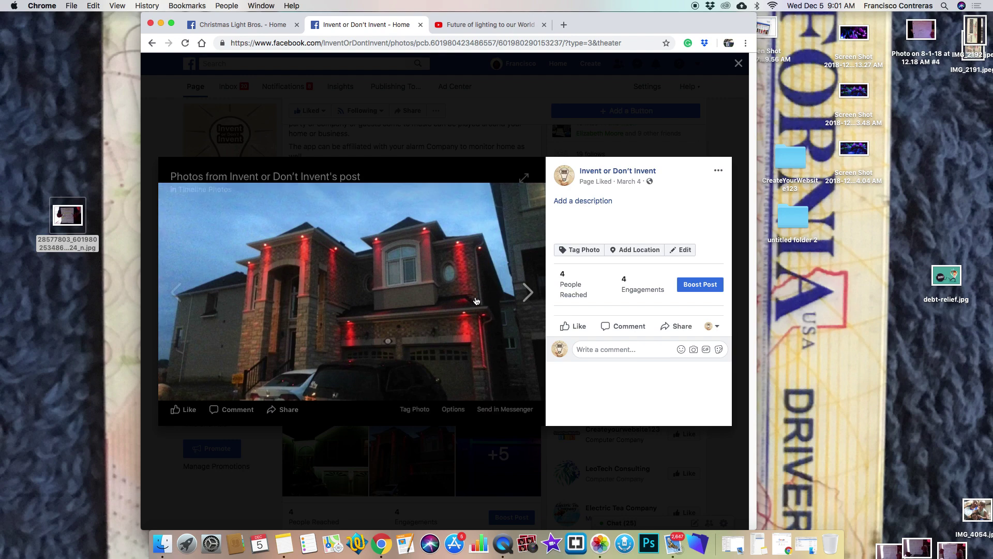
# Step back one photo, then advance past the lit houses, speaker and dusk house to the sketch.
pyautogui.click(176, 293)
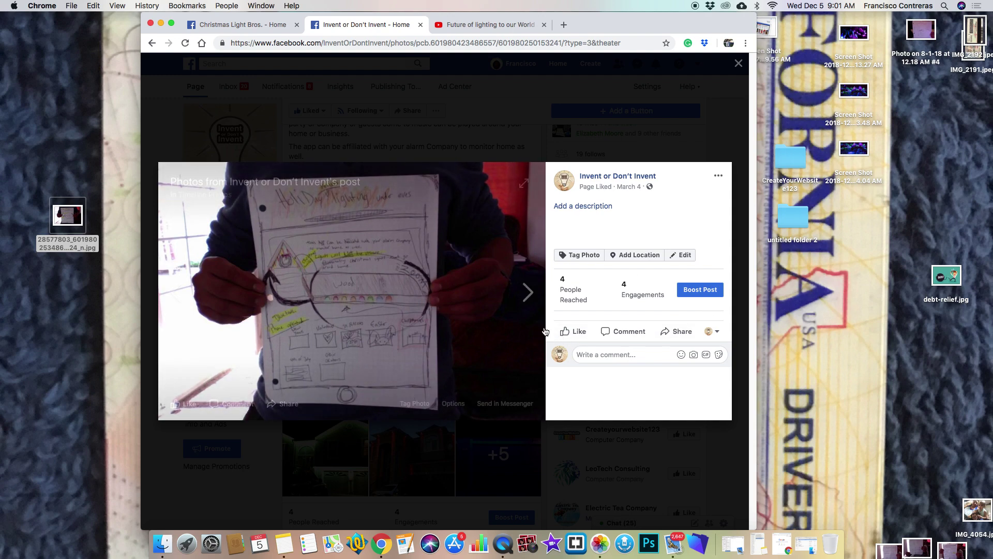
pyautogui.click(528, 298)
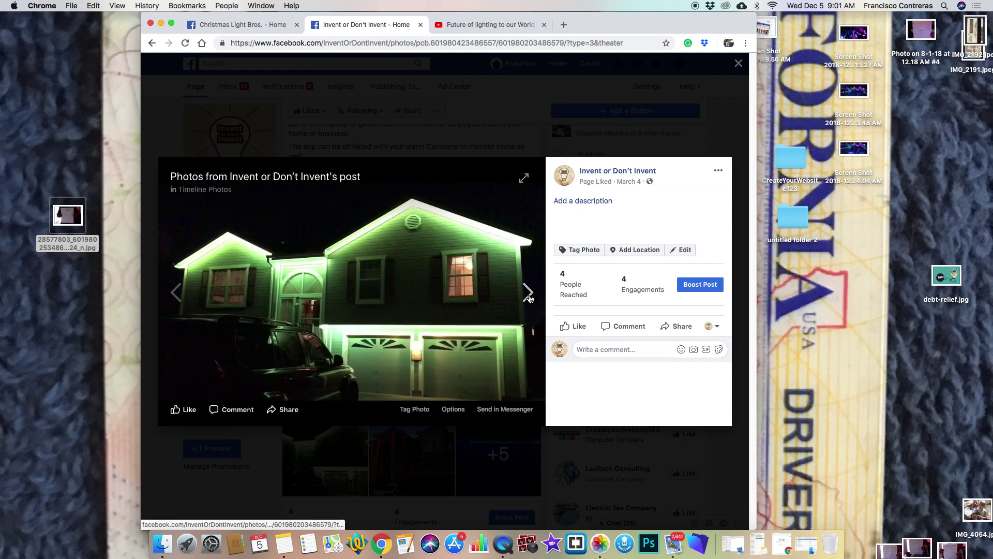
pyautogui.click(528, 298)
pyautogui.click(528, 296)
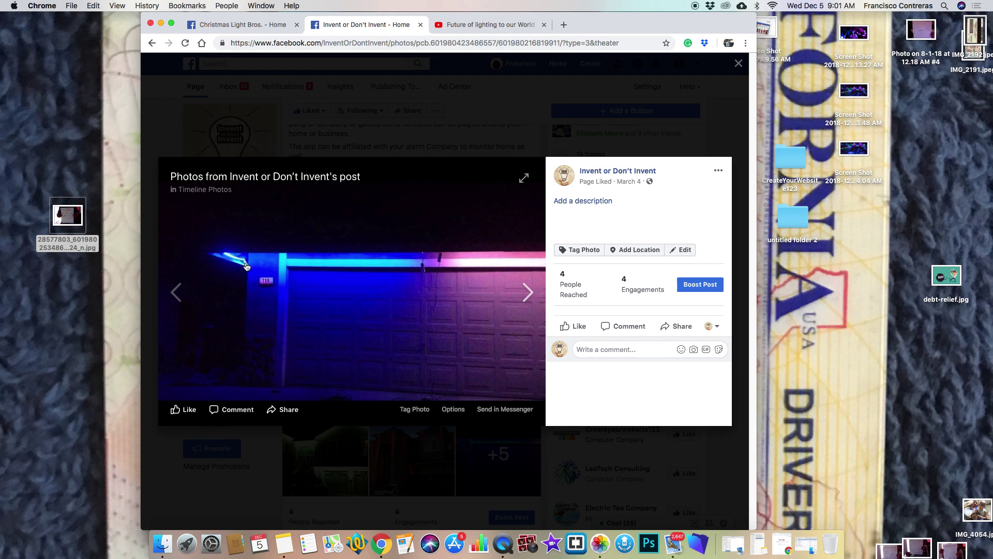
pyautogui.click(528, 292)
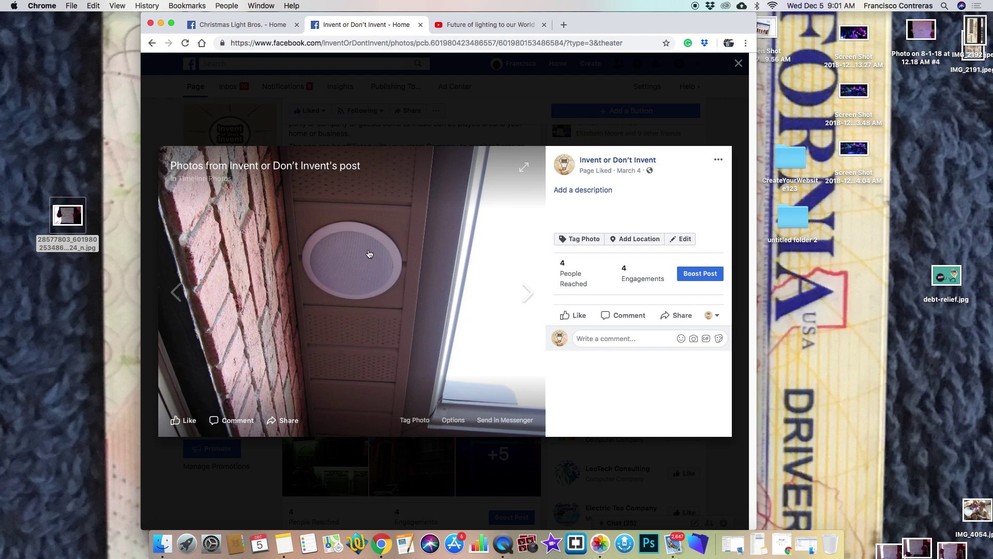
pyautogui.click(532, 294)
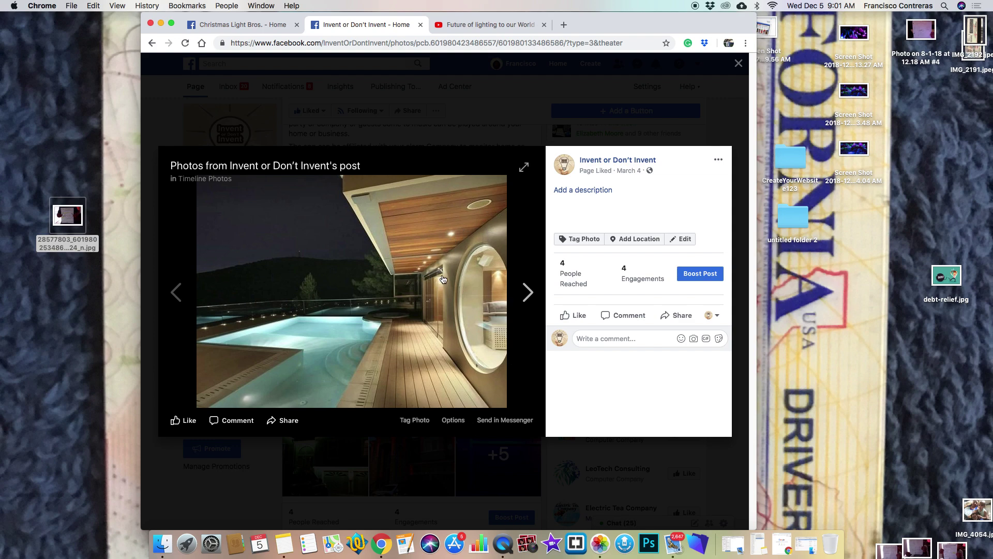
pyautogui.click(528, 292)
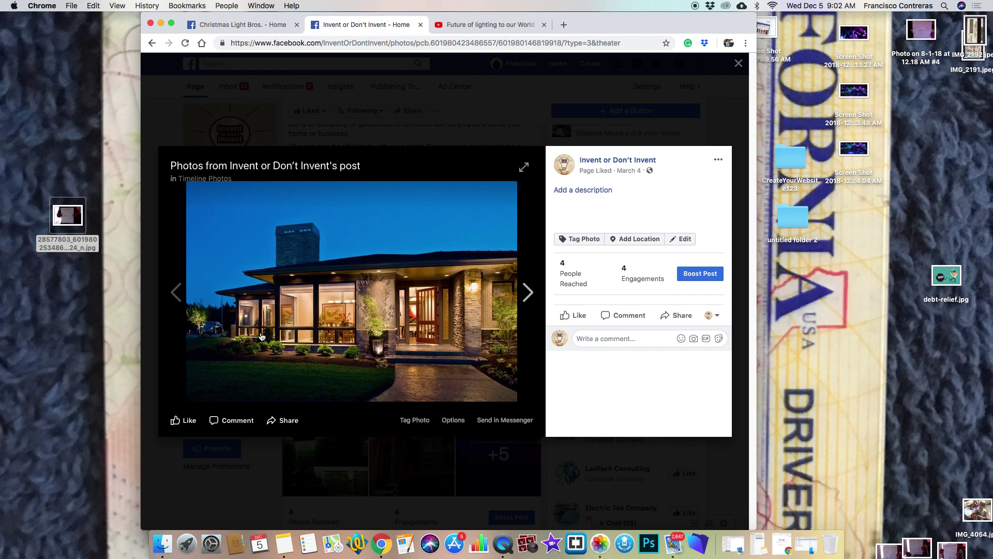
pyautogui.click(527, 290)
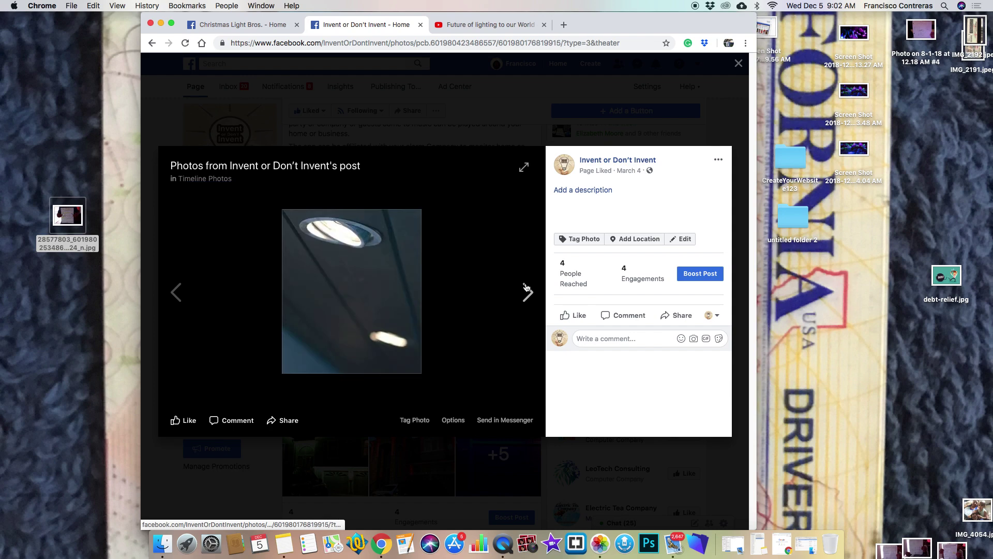
pyautogui.click(527, 293)
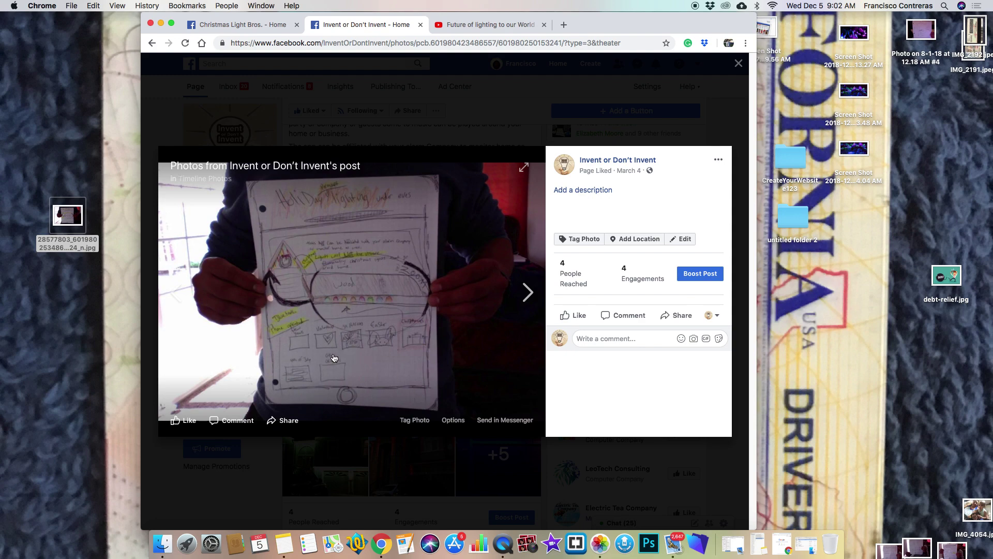
# Cycle again past the green, red and blue-lit houses, pool house and dusk house to the sketch.
pyautogui.click(525, 292)
pyautogui.click(526, 290)
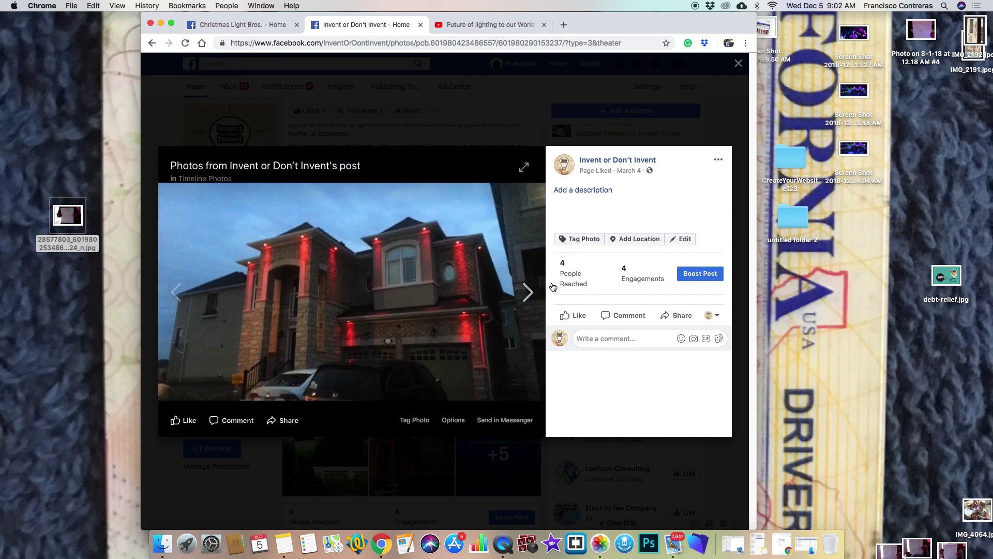
pyautogui.click(528, 293)
pyautogui.click(528, 294)
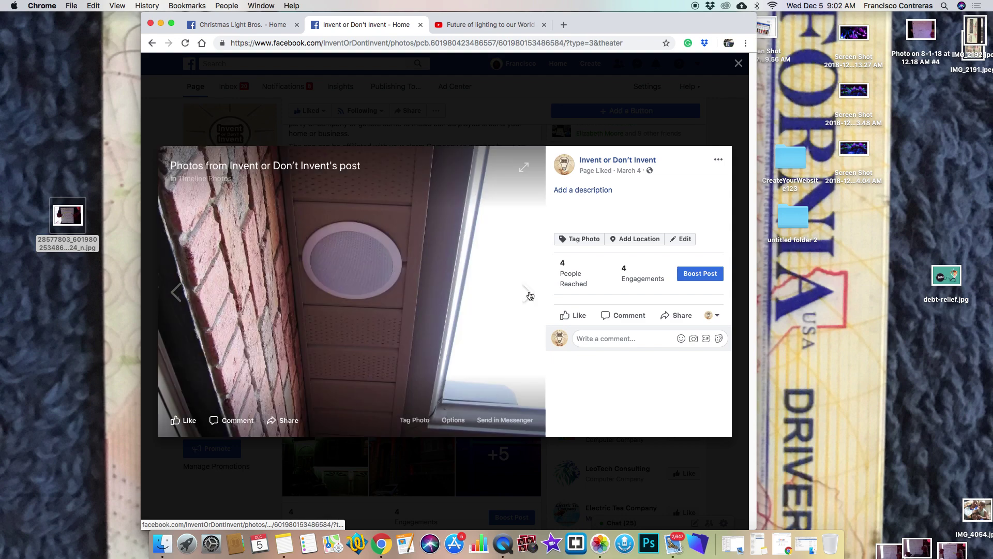
pyautogui.click(530, 295)
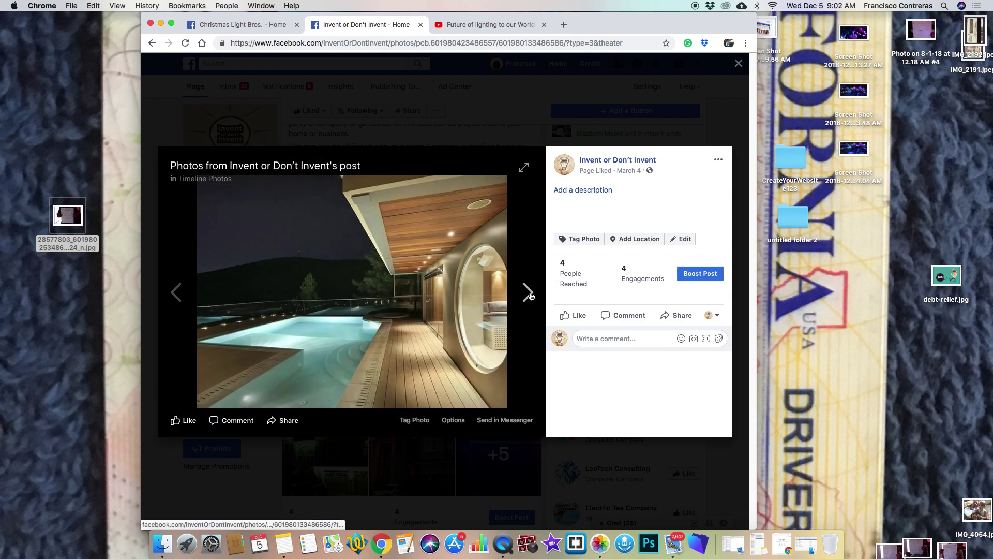
pyautogui.click(529, 295)
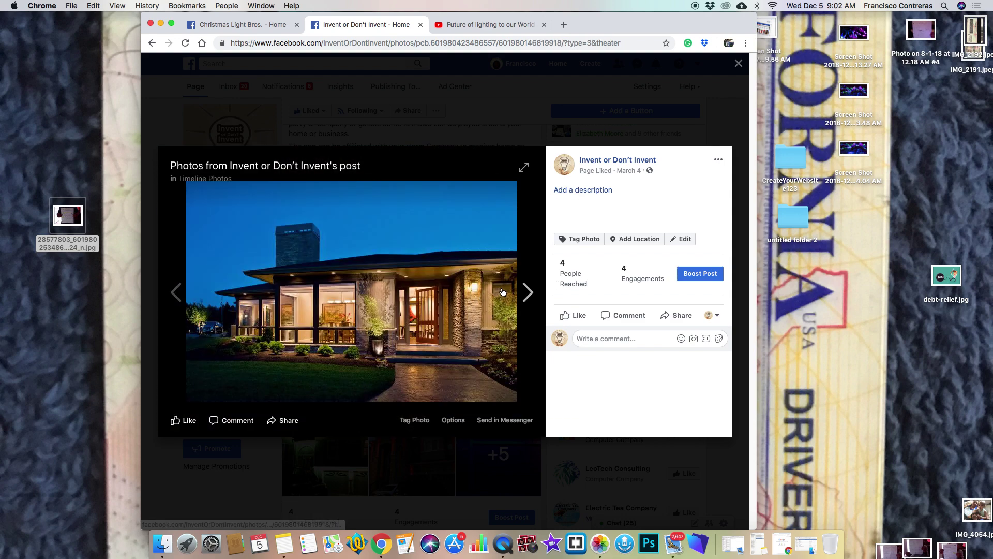
pyautogui.click(528, 293)
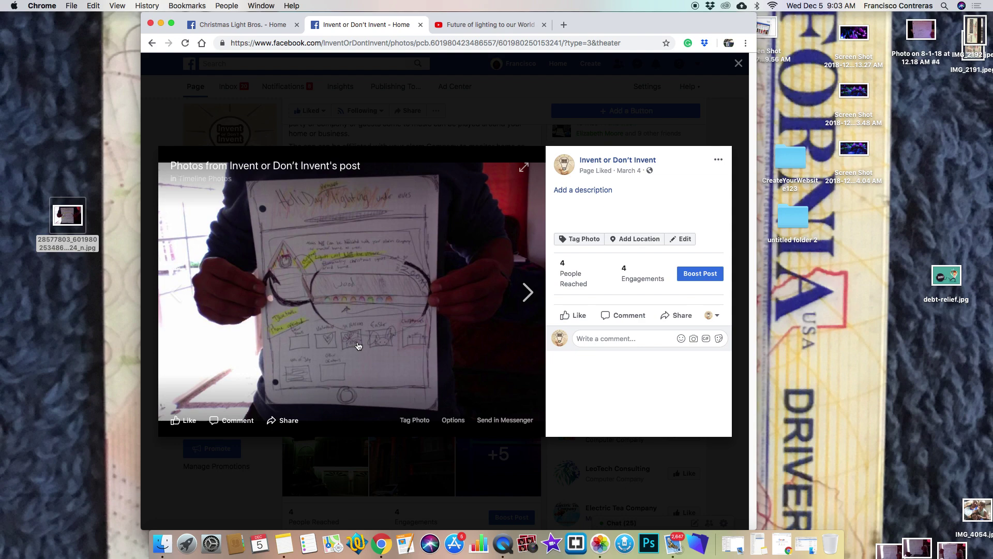
# Open System Preferences from the Dock and move its window right of the Facebook viewer.
pyautogui.click(212, 546)
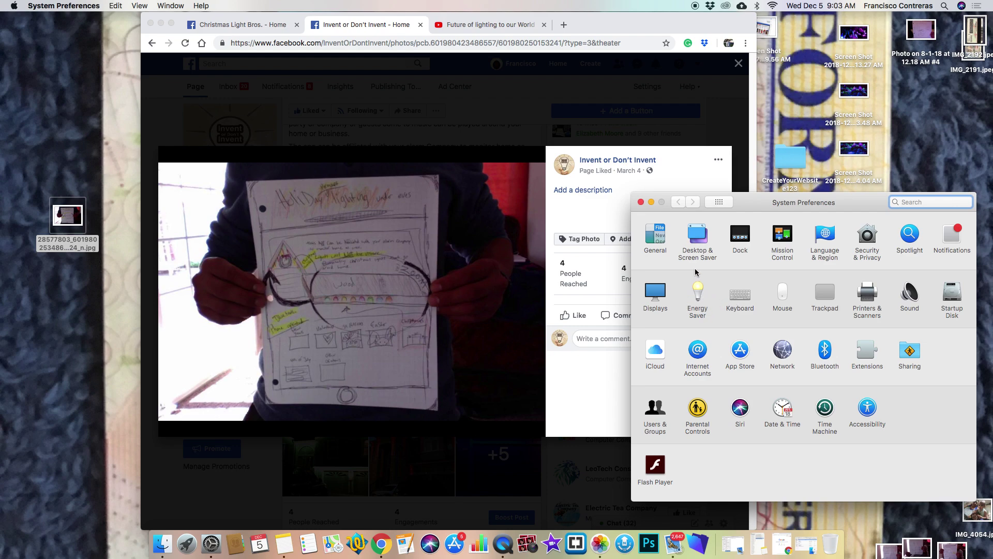
pyautogui.click(392, 289)
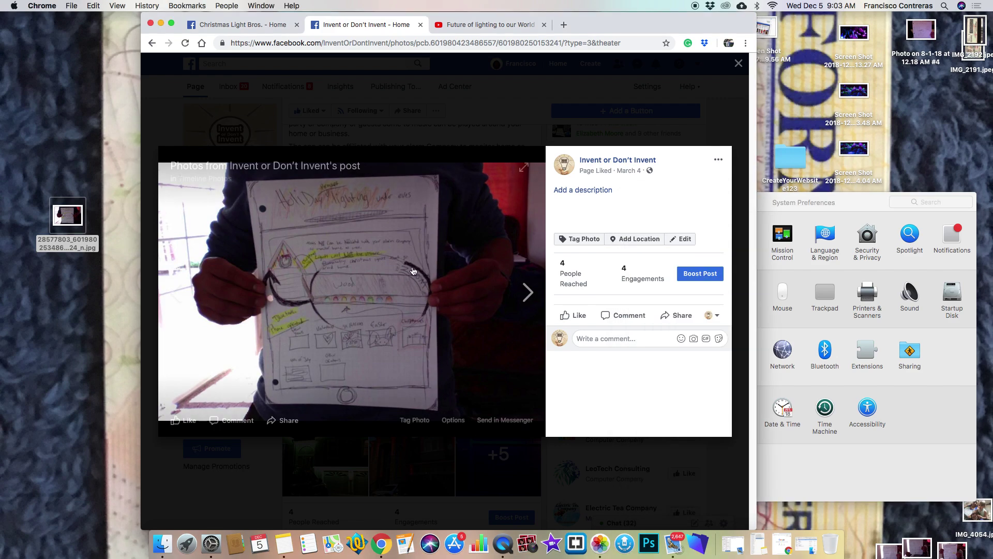
pyautogui.moveTo(804, 201); pyautogui.dragTo(883, 239)
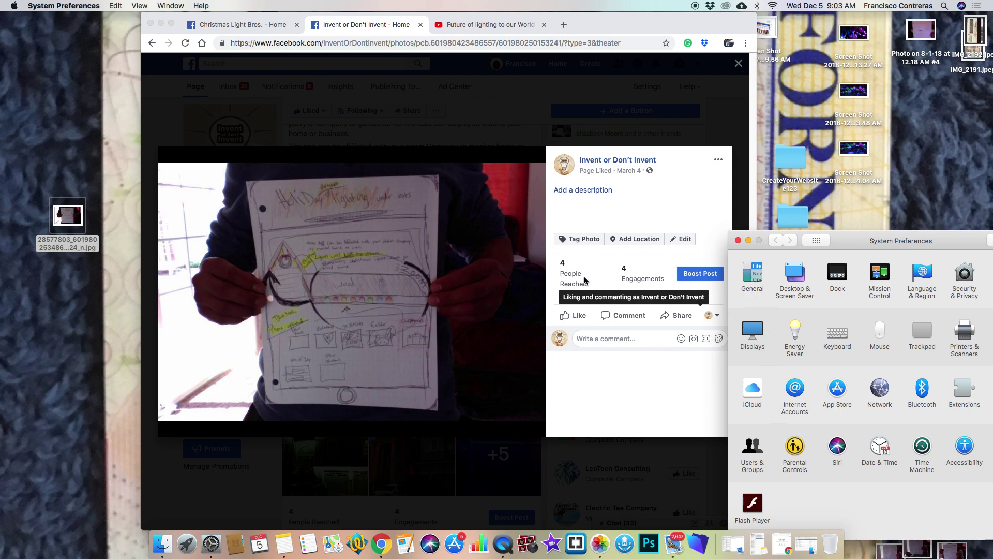
pyautogui.click(509, 217)
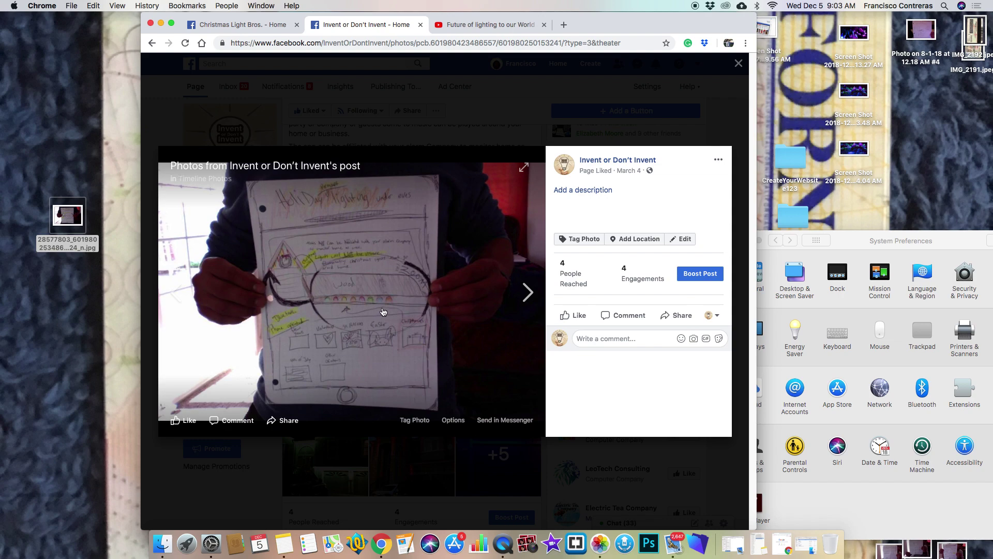
# Flip through the lit-house, pool deck, dusk and ceiling light photos back to the sketch.
pyautogui.click(526, 292)
pyautogui.click(528, 292)
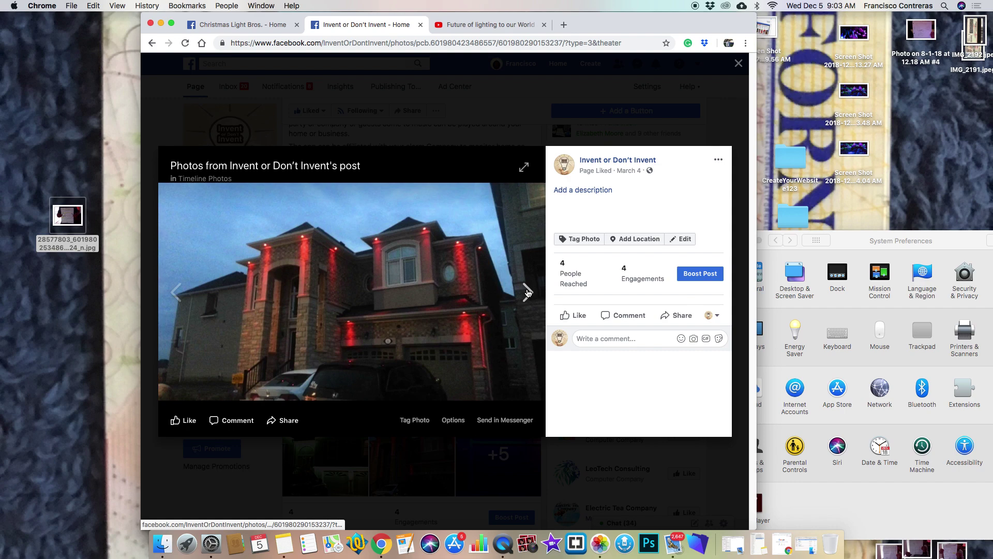
pyautogui.click(527, 293)
pyautogui.click(527, 293)
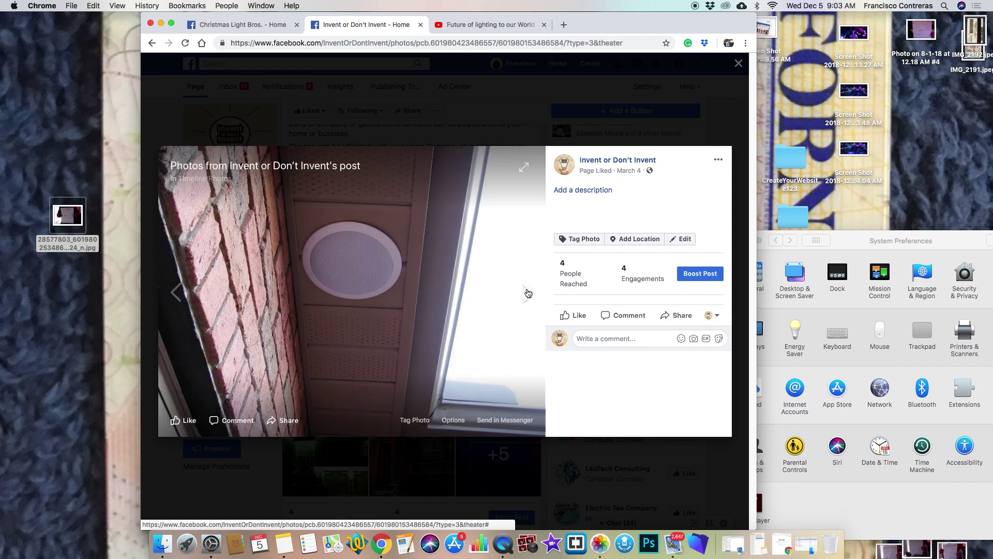
pyautogui.click(527, 292)
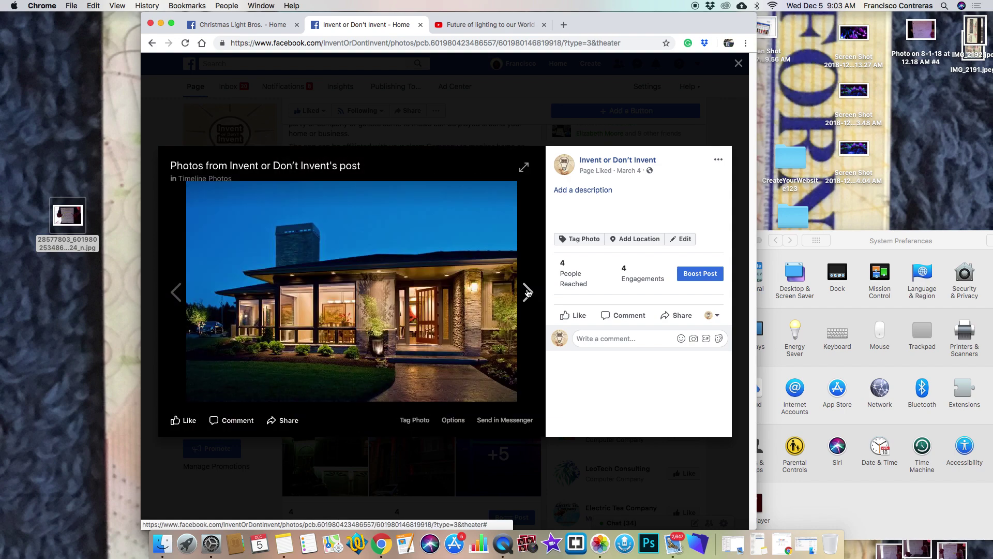
pyautogui.click(527, 291)
pyautogui.click(527, 292)
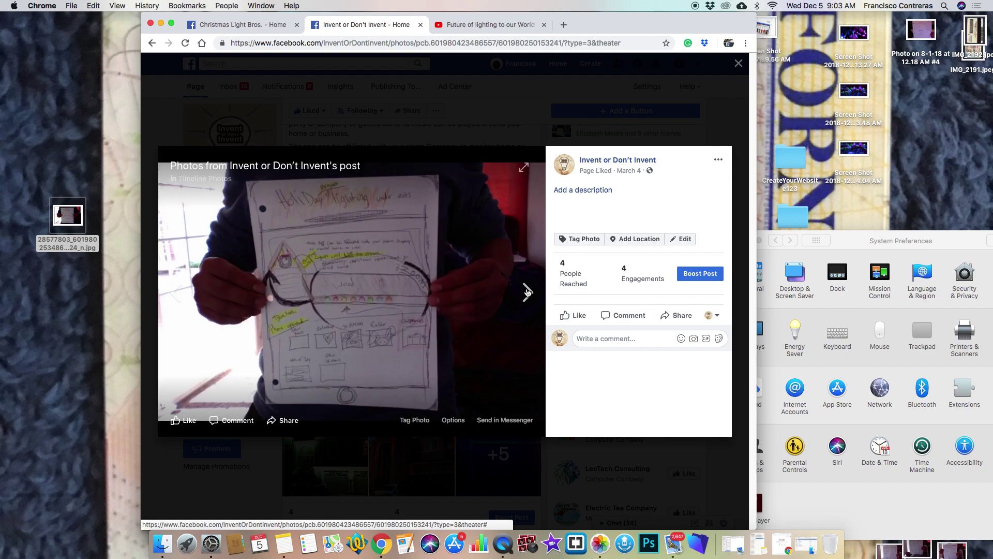
pyautogui.click(527, 292)
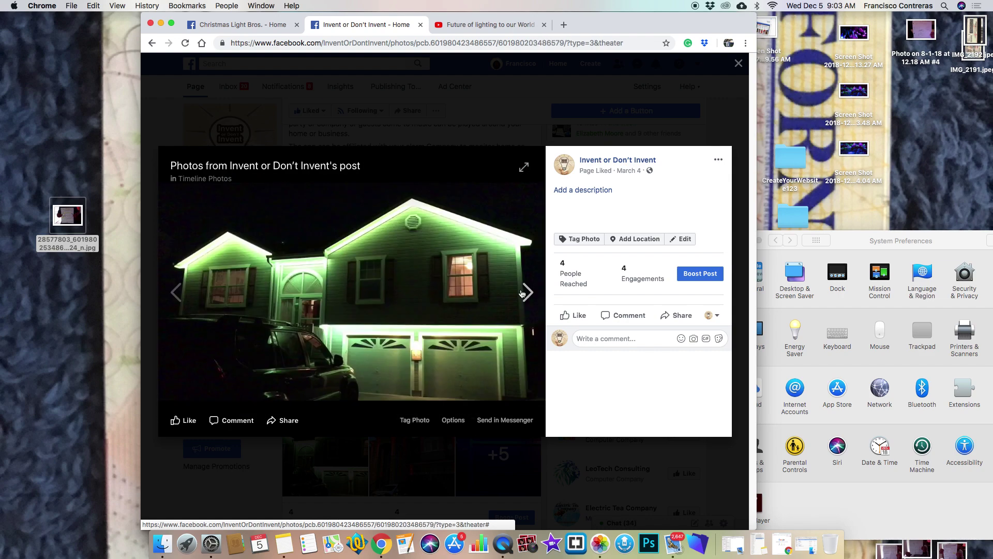
pyautogui.click(175, 294)
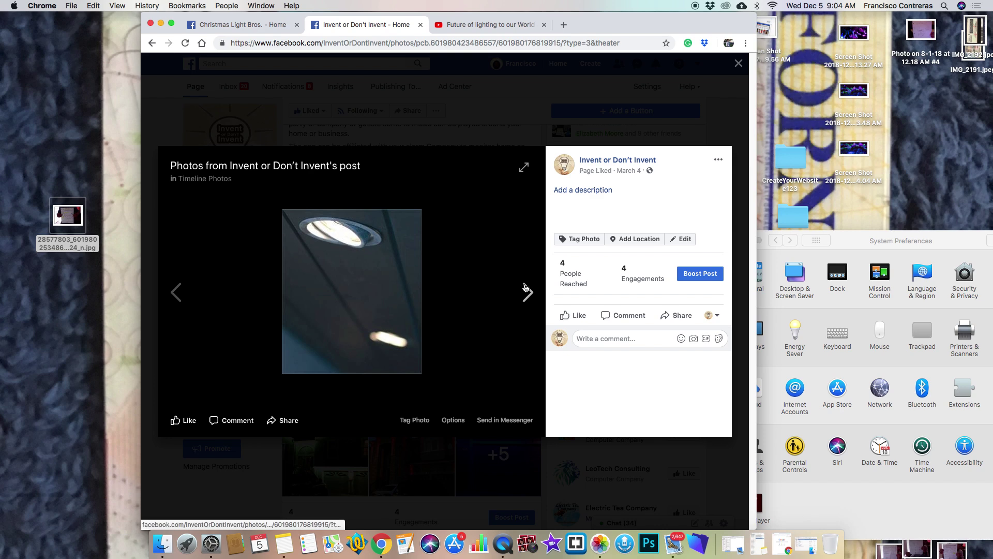
pyautogui.click(527, 288)
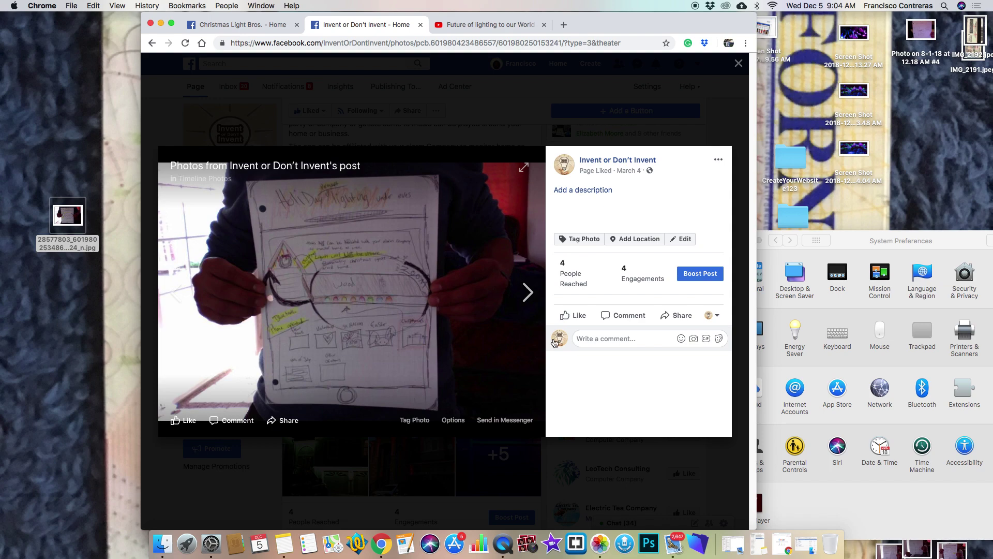
# Advance past the green and red-lit houses and soffit speaker to the pool house and lit exterior.
pyautogui.click(529, 297)
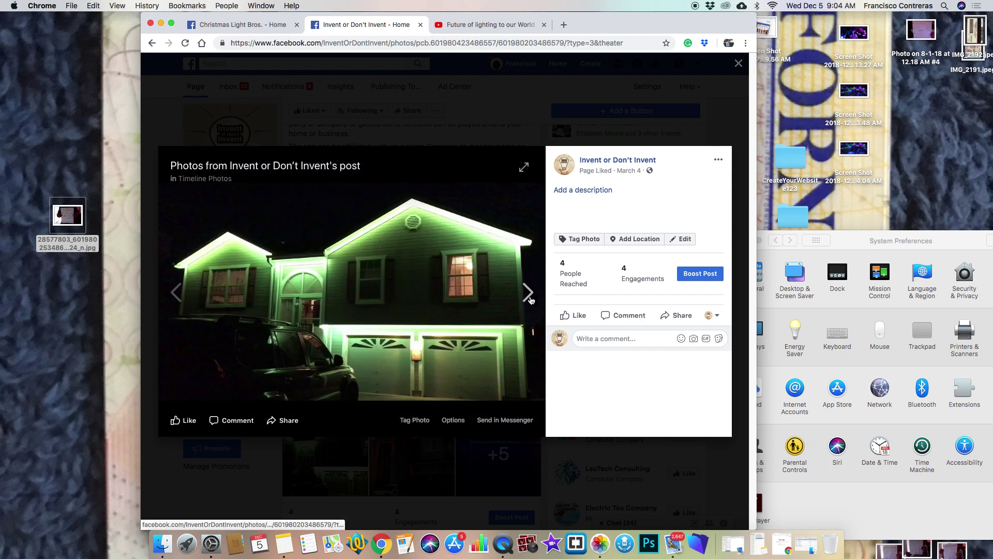
pyautogui.click(531, 298)
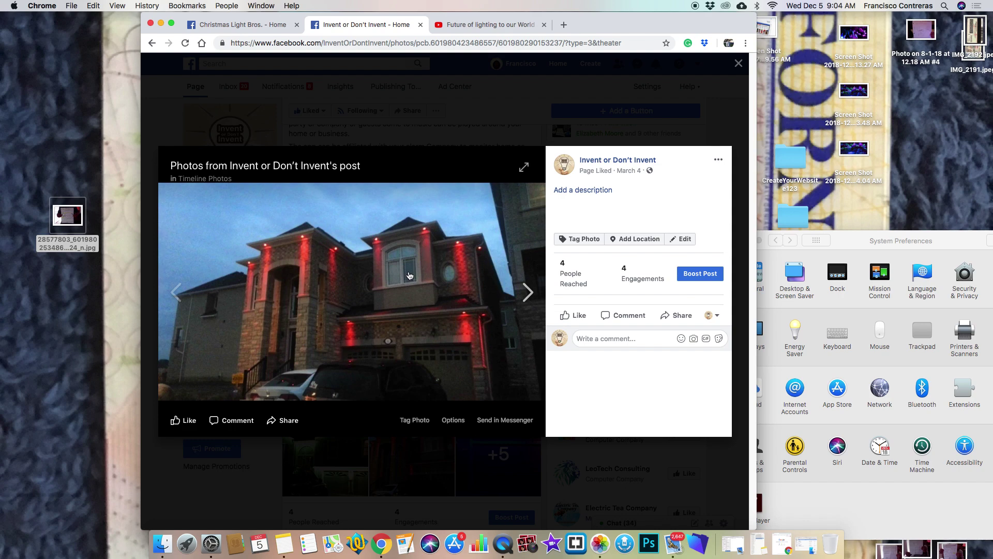
pyautogui.click(529, 294)
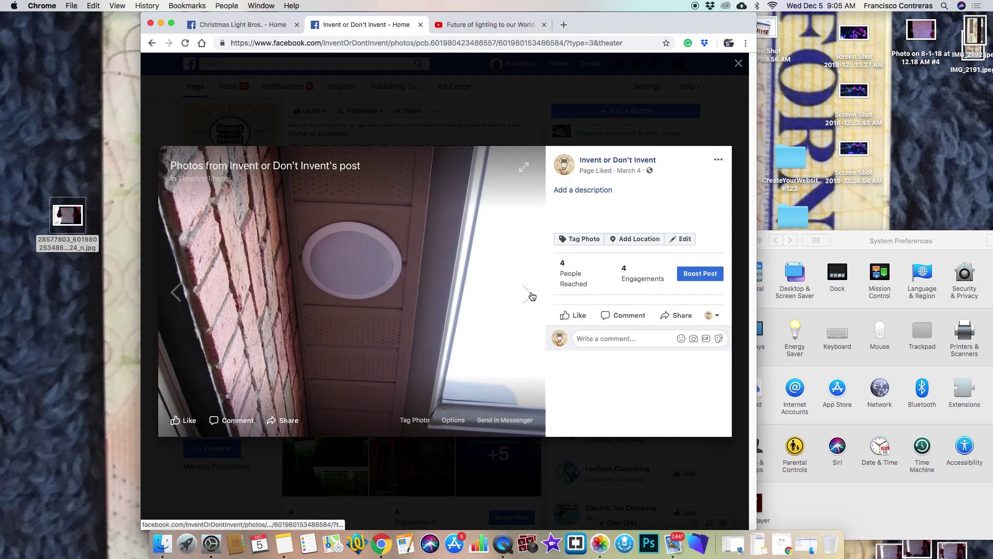
pyautogui.click(531, 294)
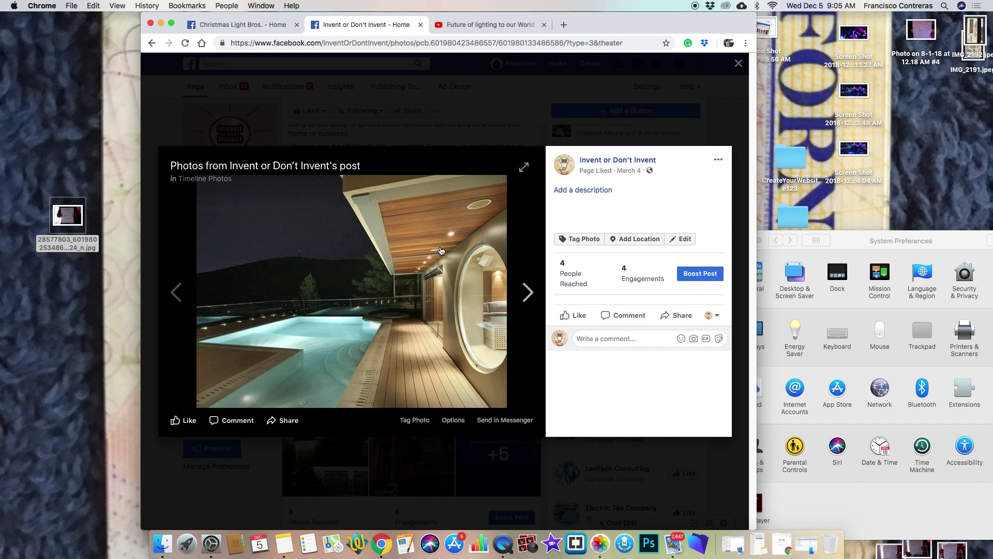
pyautogui.click(529, 293)
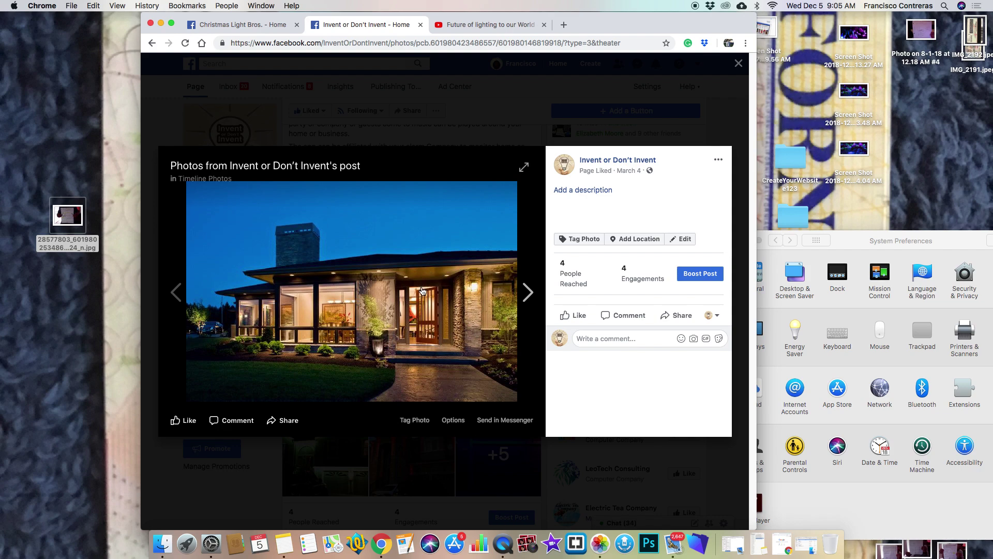
# Flip back and forth among the green-lit house, red-lit house and blue-lit garage photos.
pyautogui.click(527, 292)
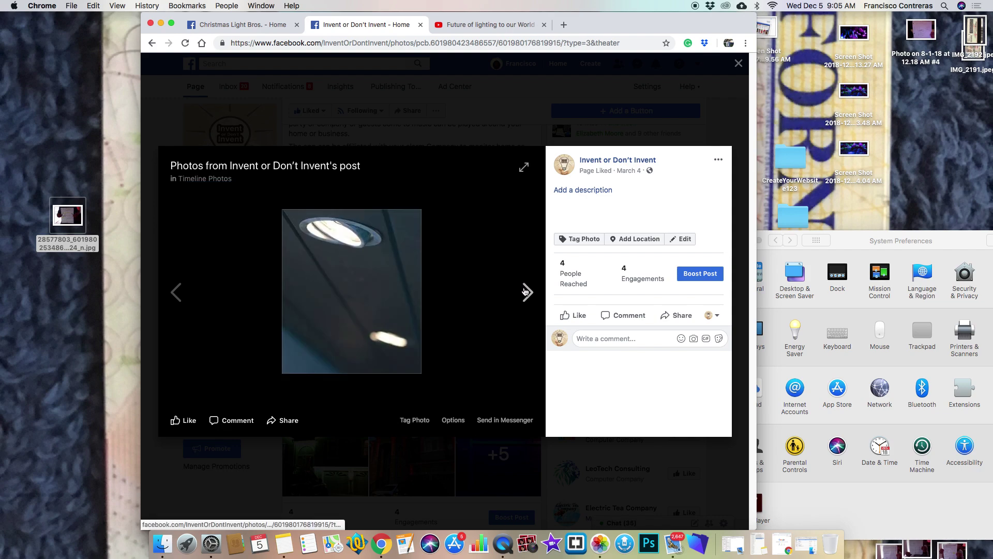
pyautogui.click(526, 292)
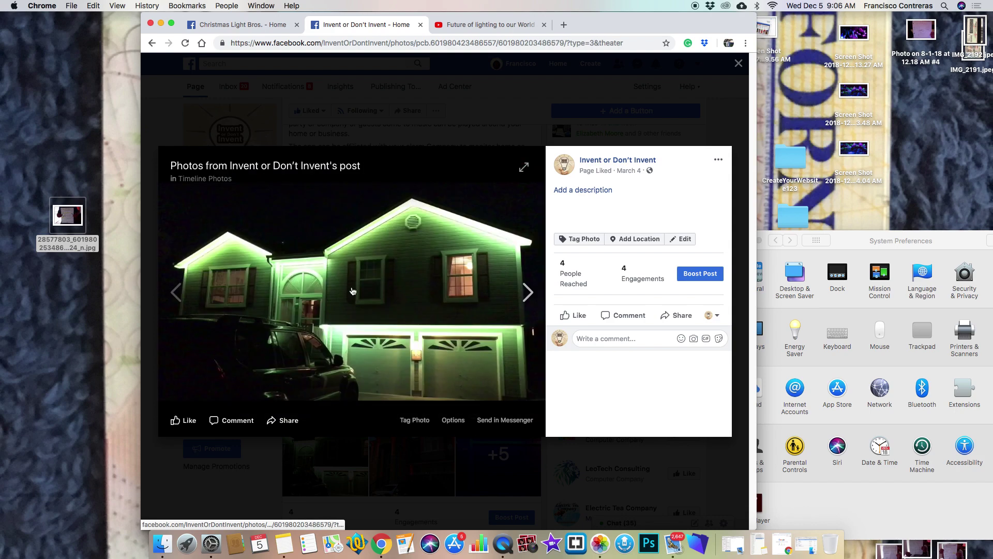
pyautogui.click(177, 292)
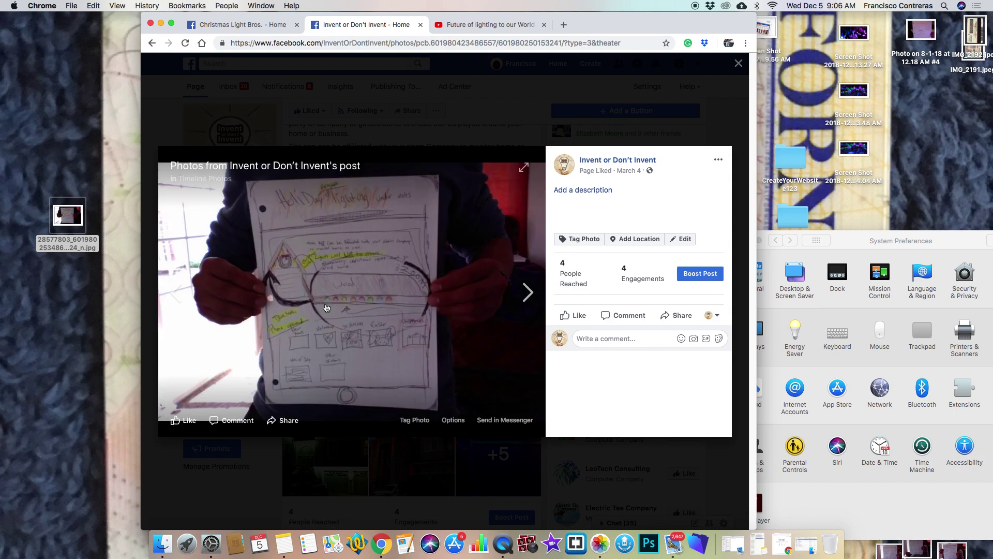
pyautogui.click(526, 291)
pyautogui.click(527, 296)
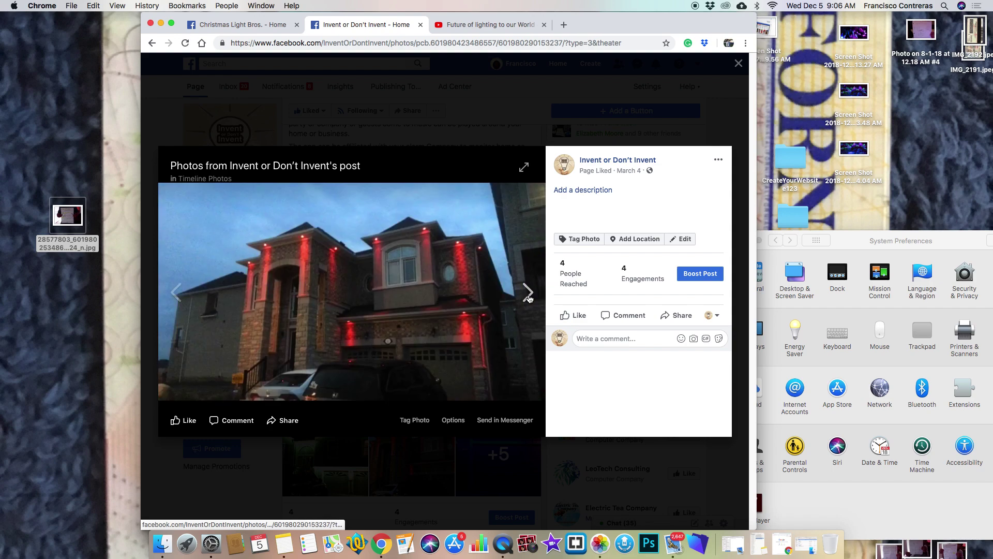
pyautogui.click(177, 292)
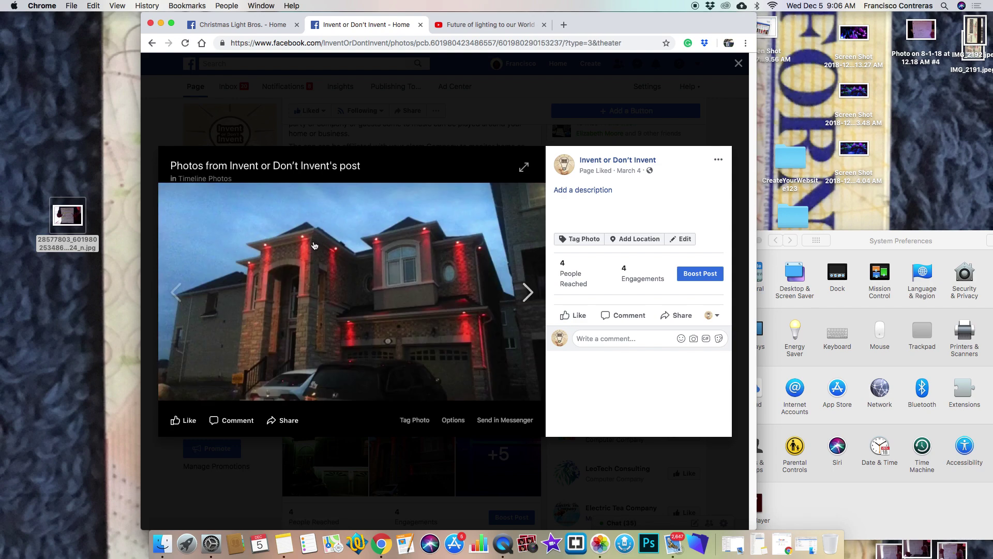
pyautogui.click(530, 297)
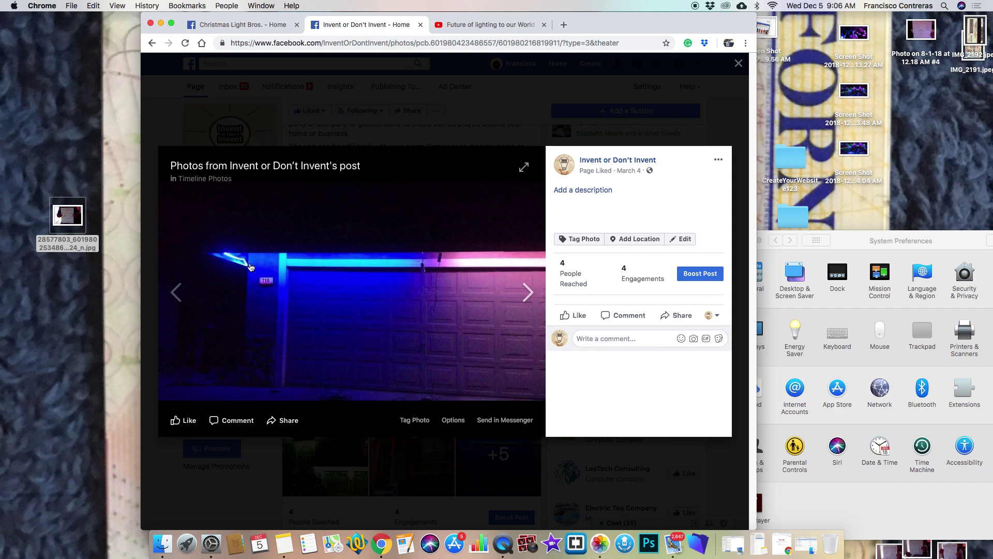
# Advance through the soffit speaker, night pool house, exterior and ceiling lights photos to the sketch.
pyautogui.click(529, 292)
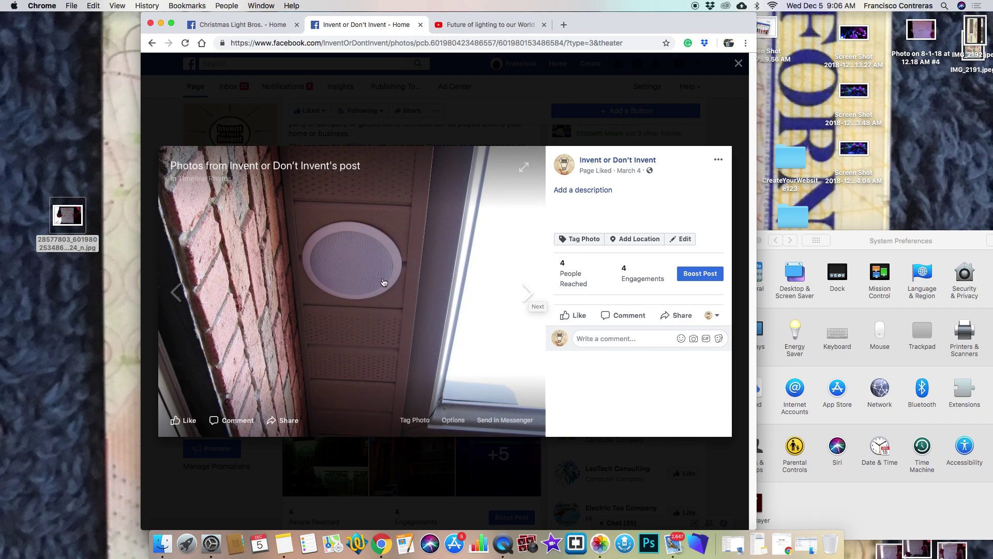
pyautogui.click(526, 293)
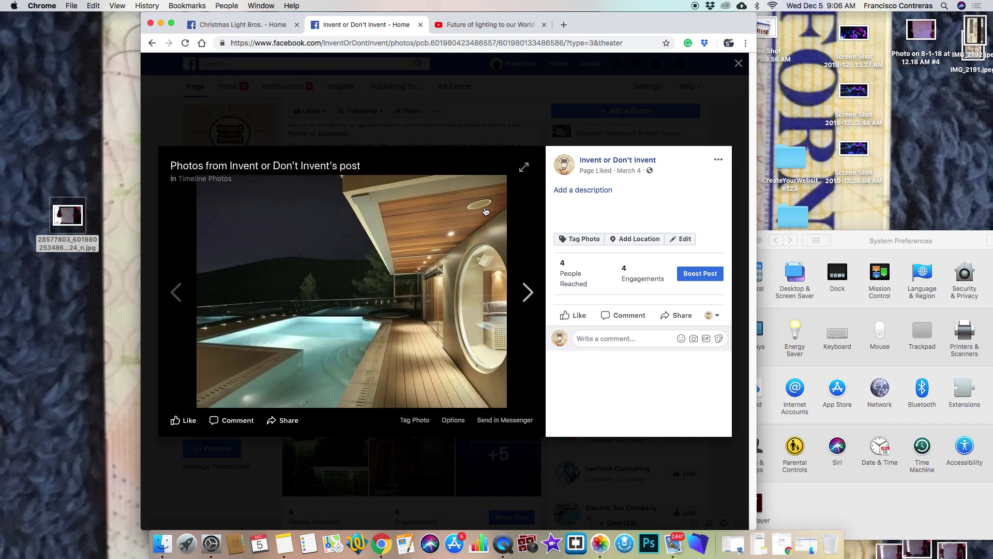
pyautogui.click(533, 298)
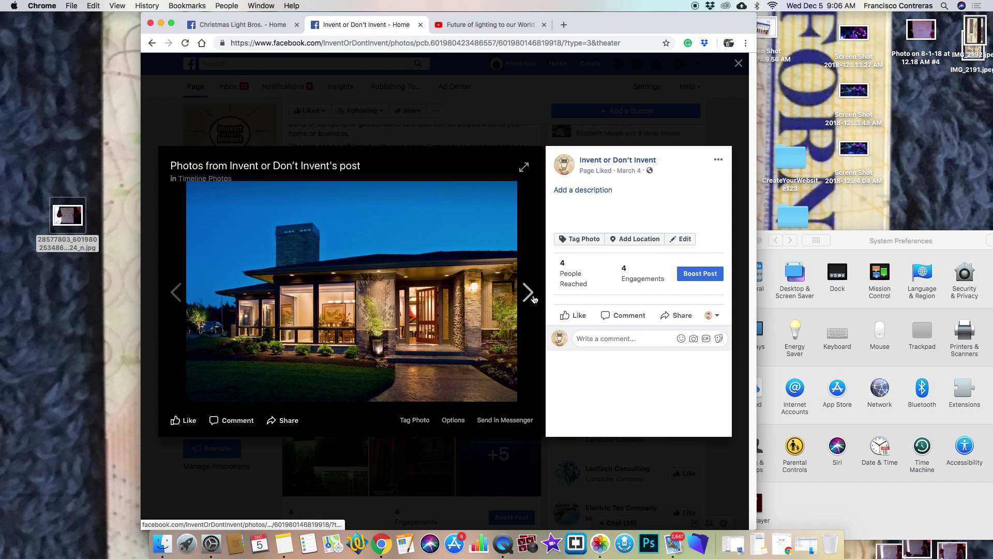
pyautogui.click(529, 295)
pyautogui.click(532, 293)
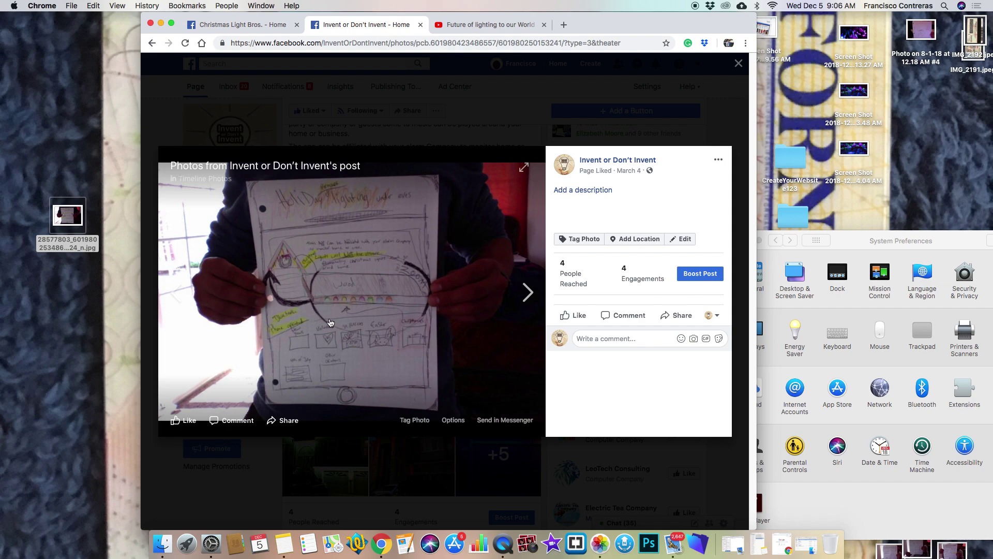
pyautogui.moveTo(390, 309)
pyautogui.click(530, 294)
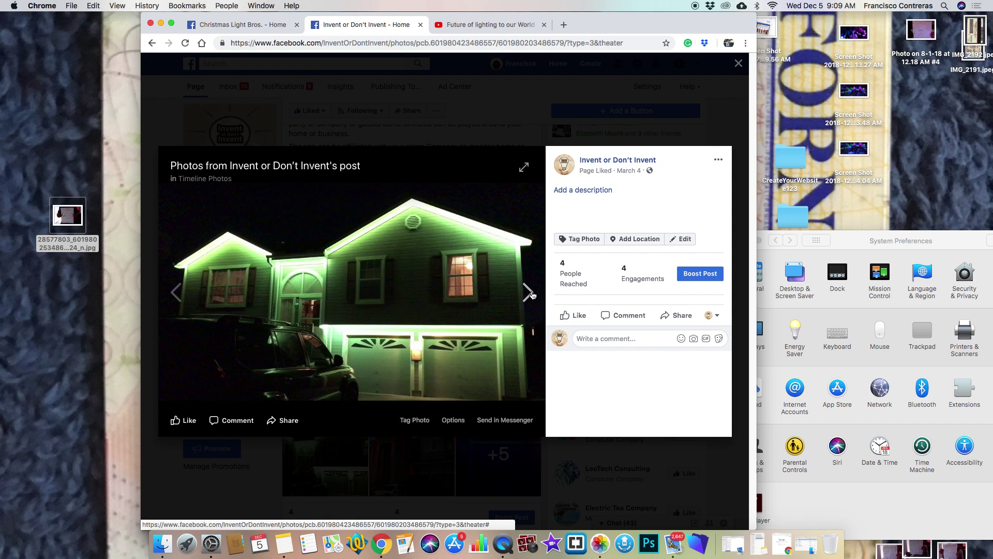
pyautogui.click(530, 294)
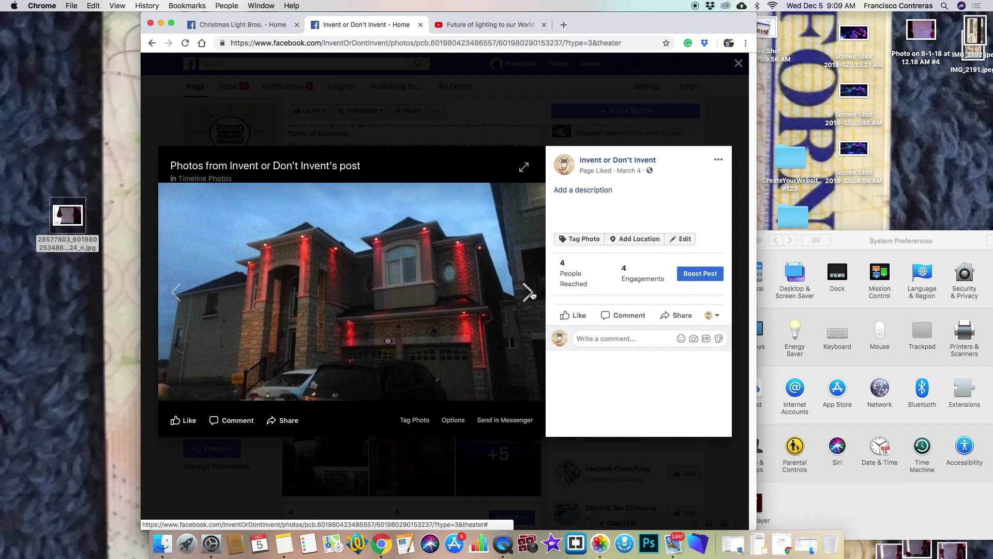
pyautogui.click(530, 295)
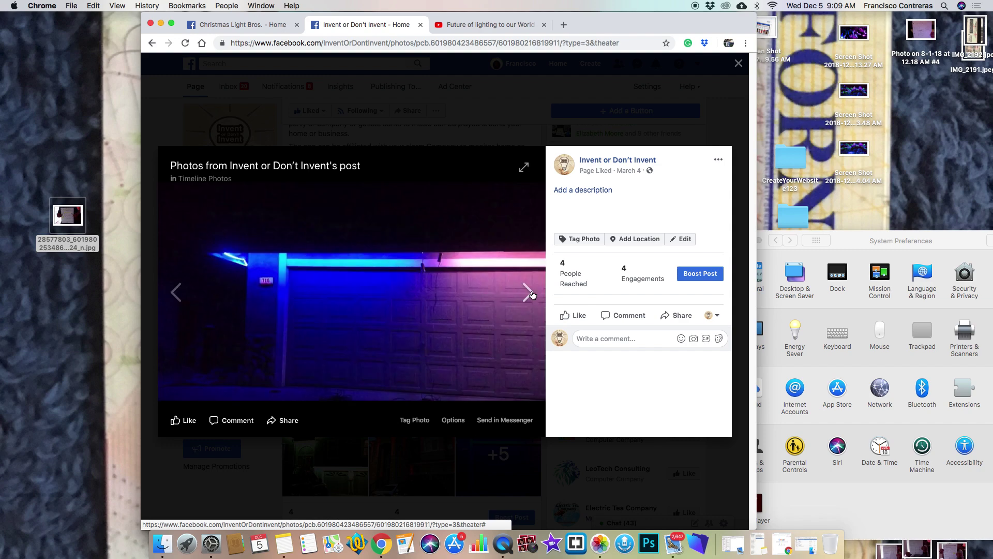
pyautogui.click(531, 294)
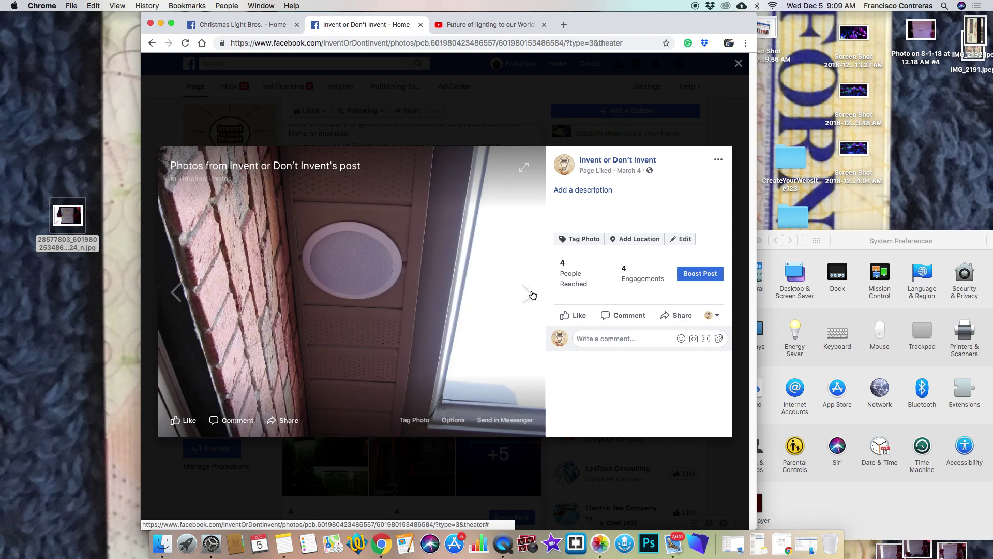
pyautogui.click(533, 294)
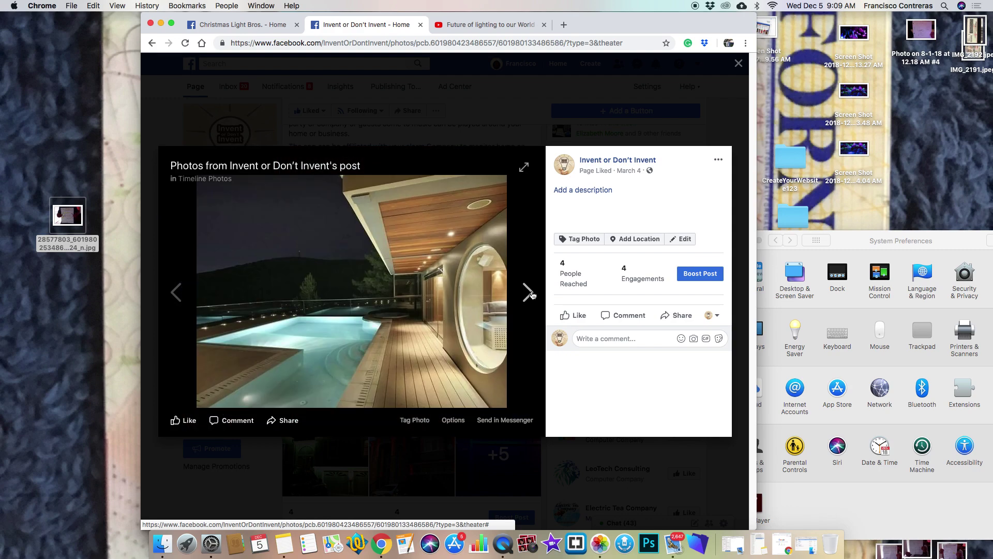
pyautogui.click(529, 294)
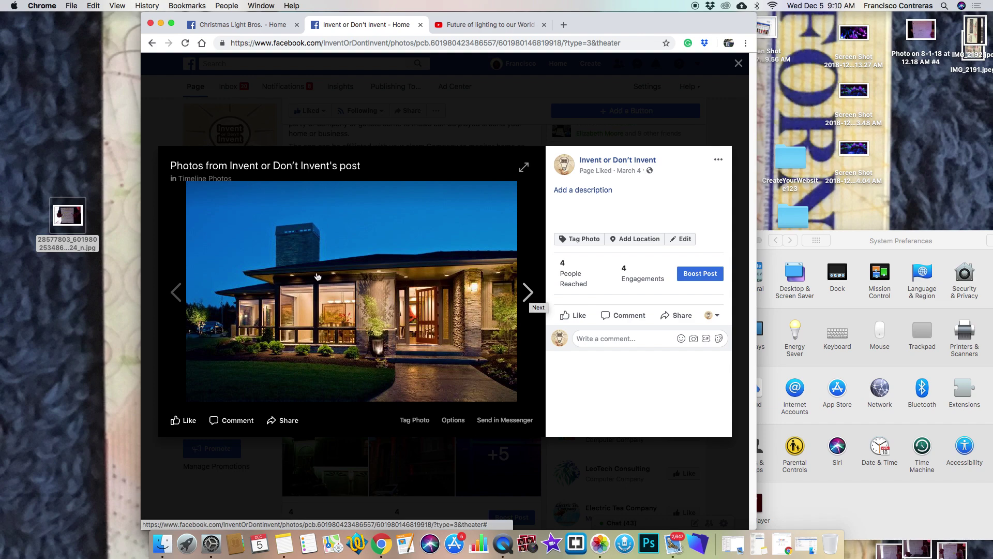
pyautogui.click(530, 294)
pyautogui.click(530, 294)
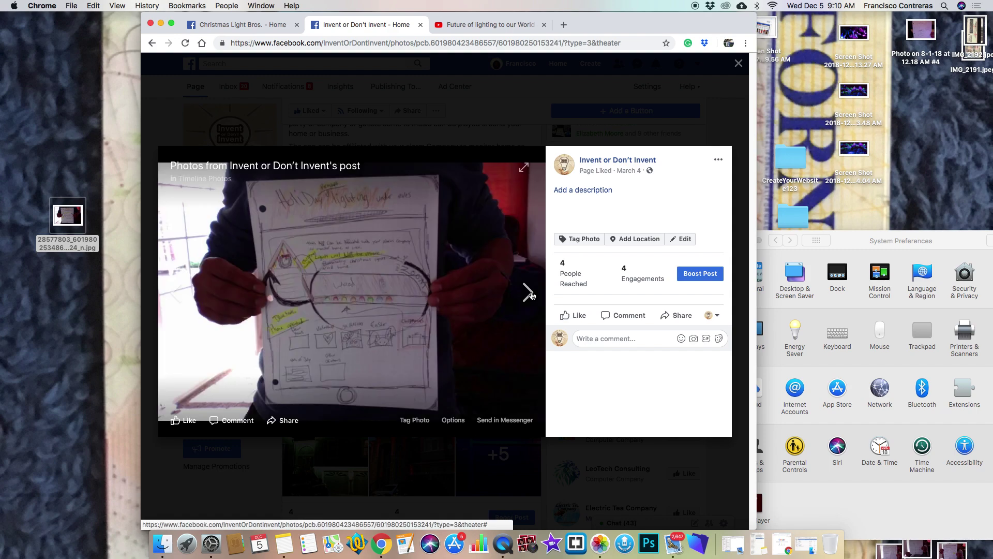